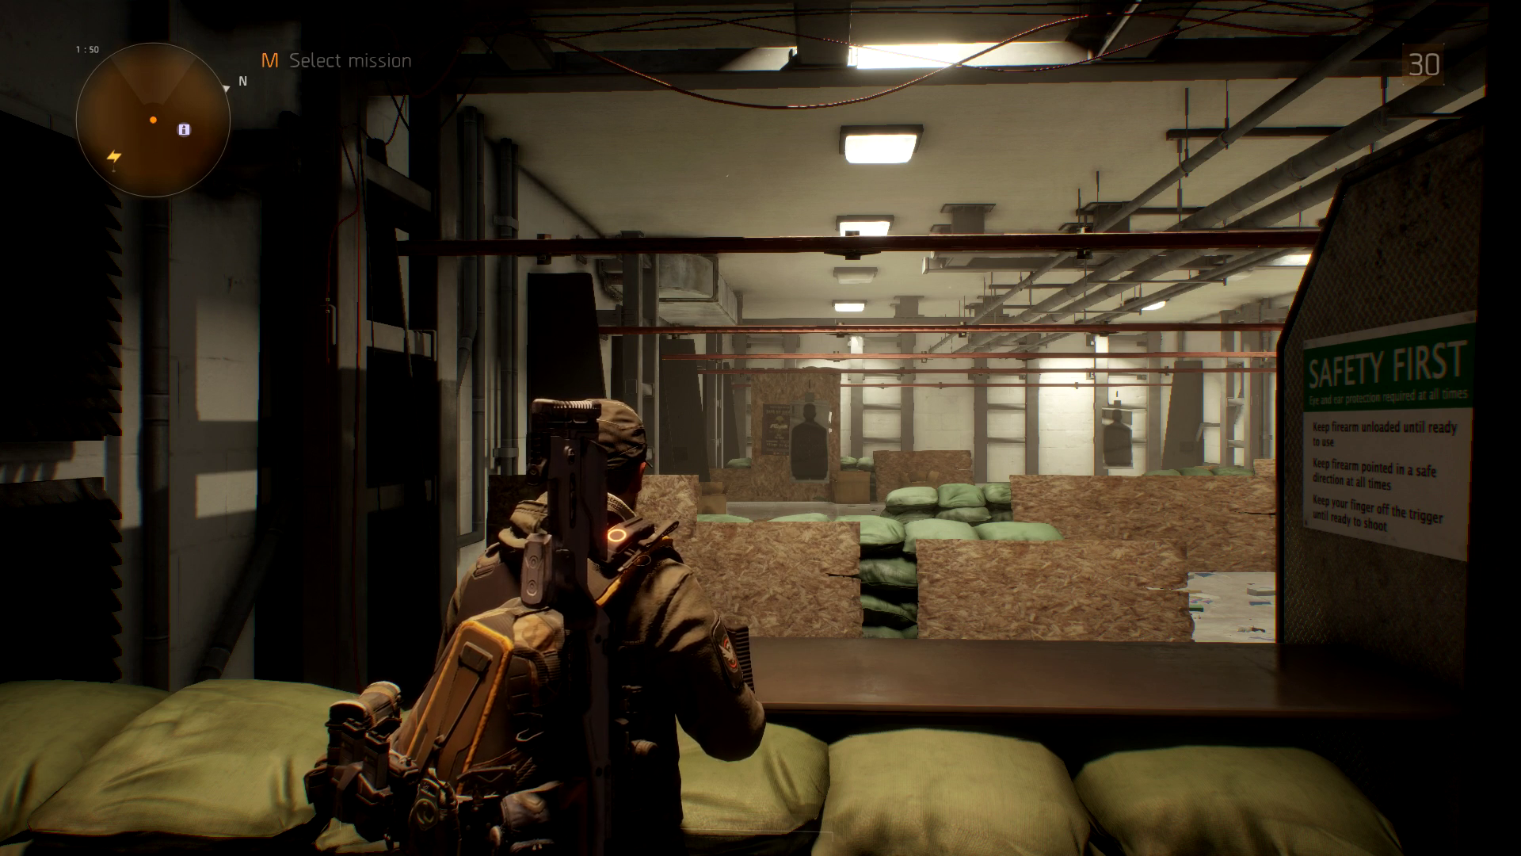
# Aim and fire several shots at The Division's shooting-range target.
pyautogui.rightClick(761, 428)
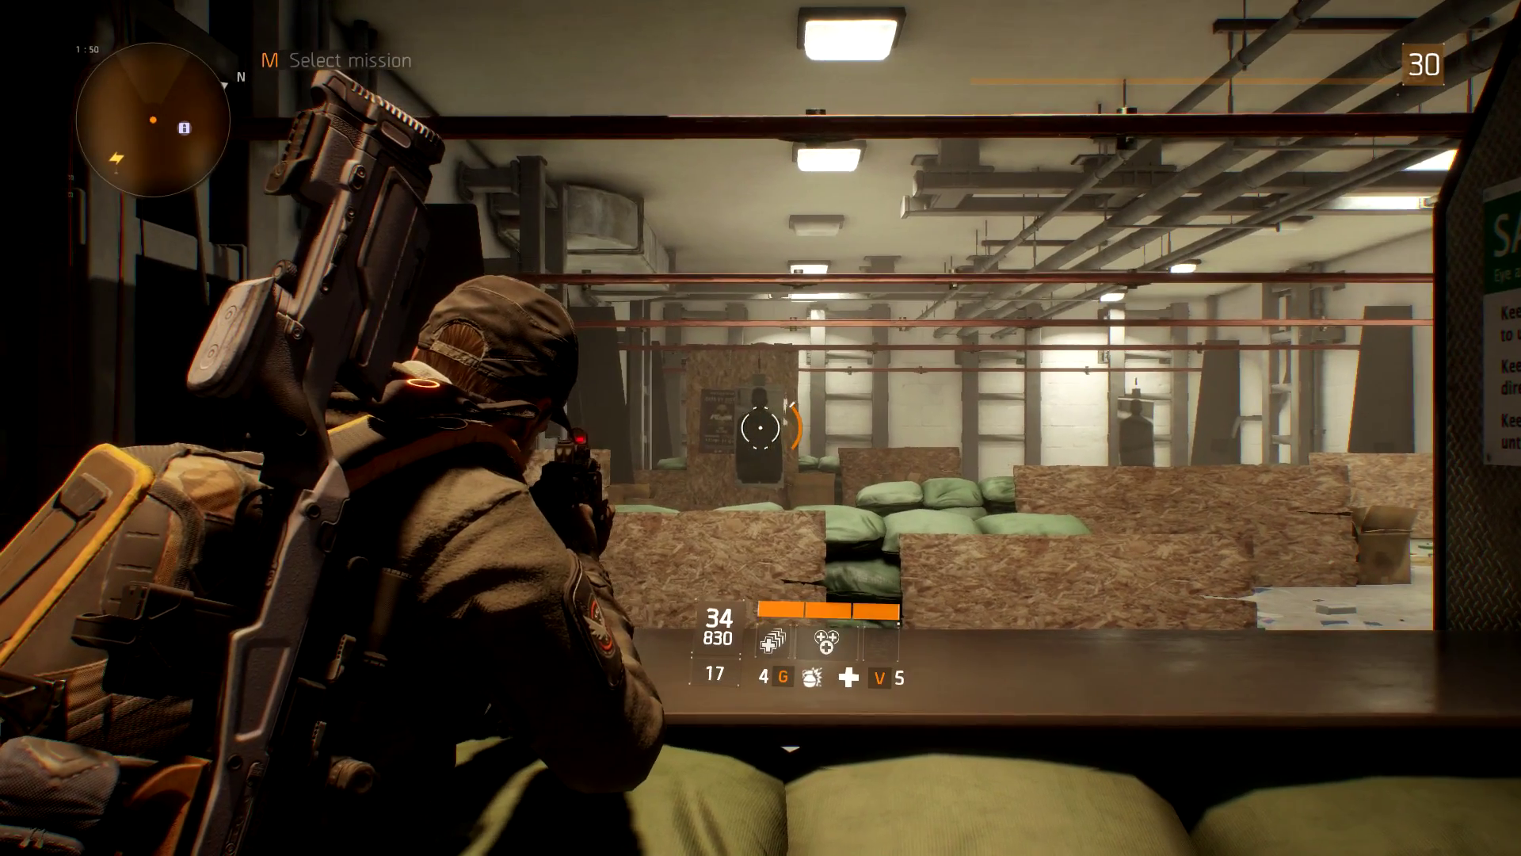
pyautogui.click(760, 427)
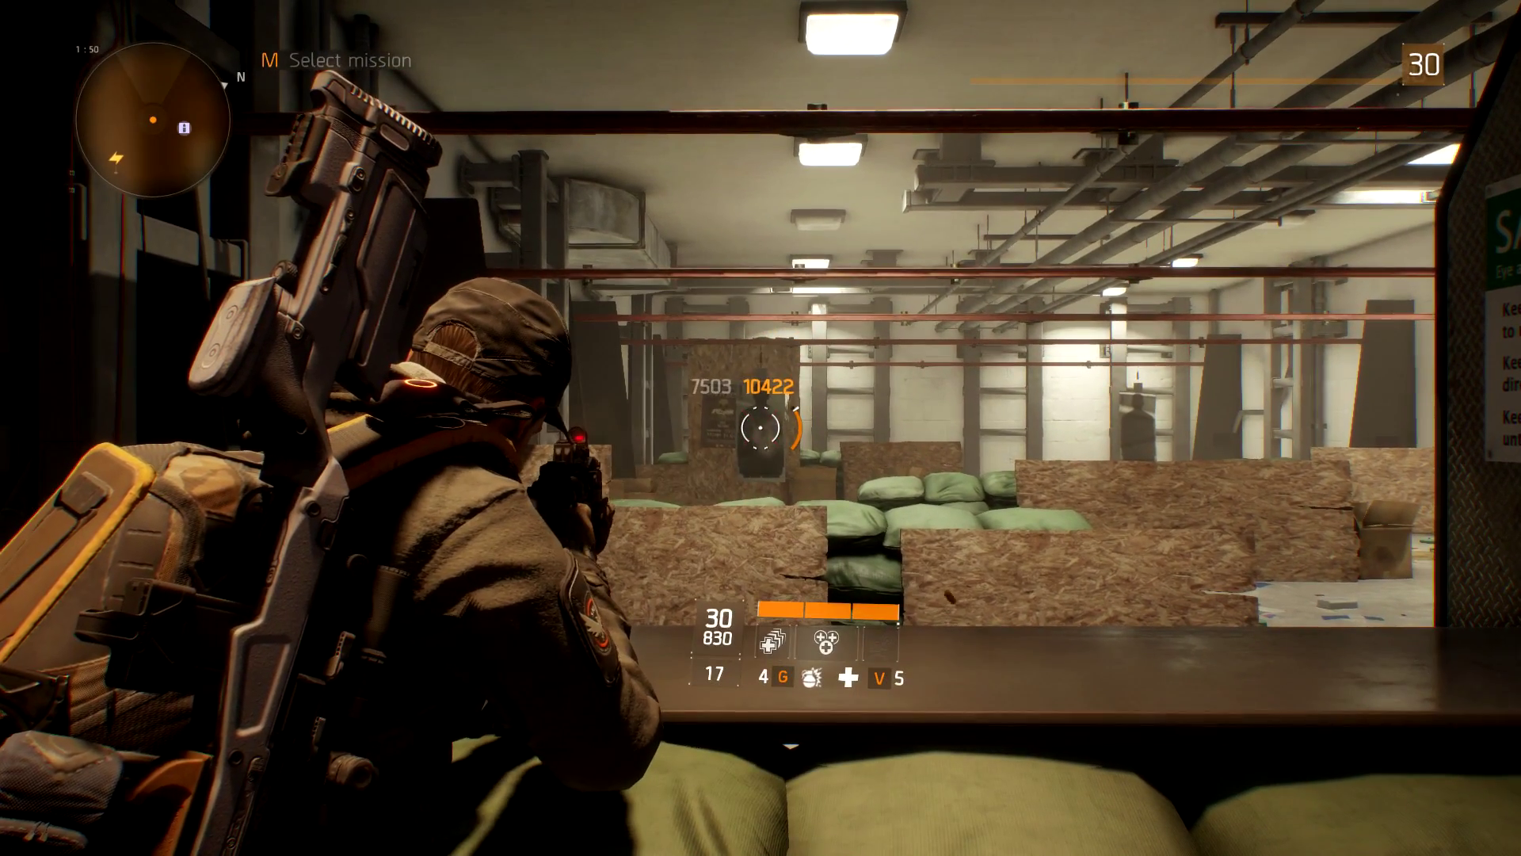
pyautogui.click(761, 428)
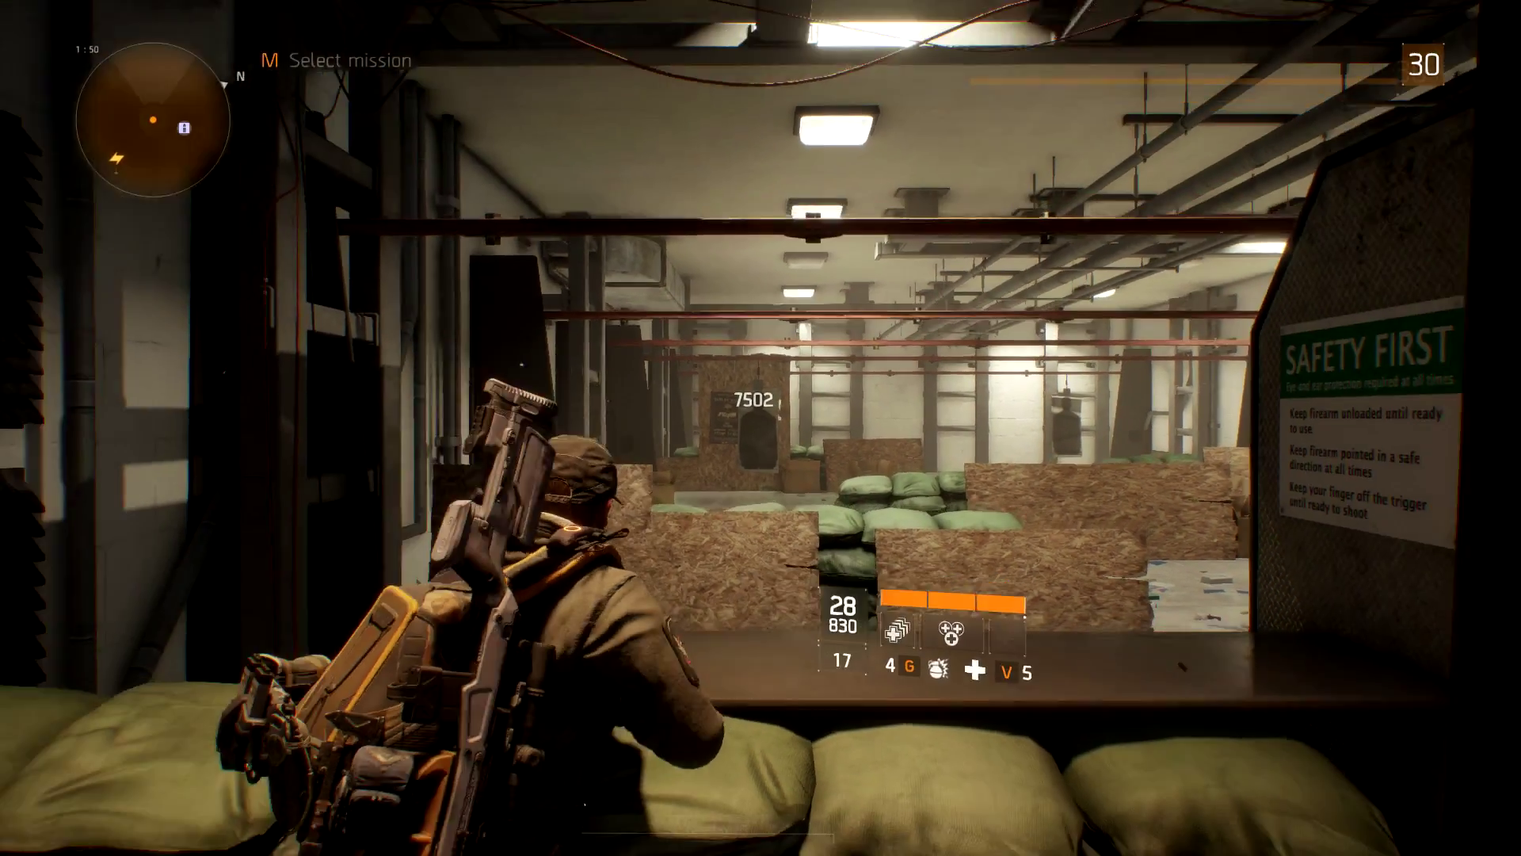
pyautogui.rightClick(761, 428)
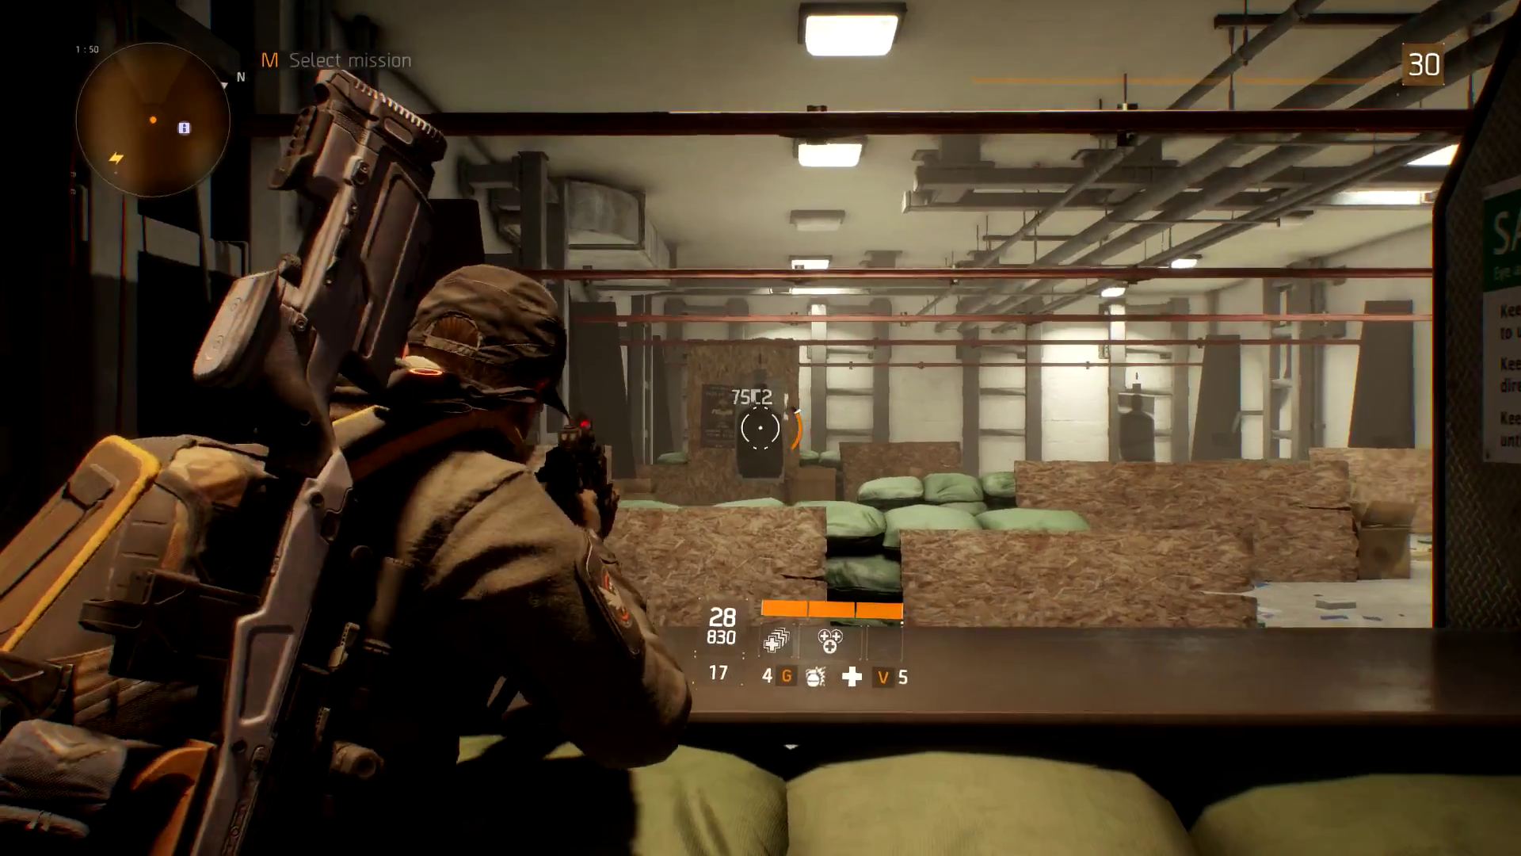
pyautogui.click(760, 428)
pyautogui.click(761, 427)
pyautogui.rightClick(761, 428)
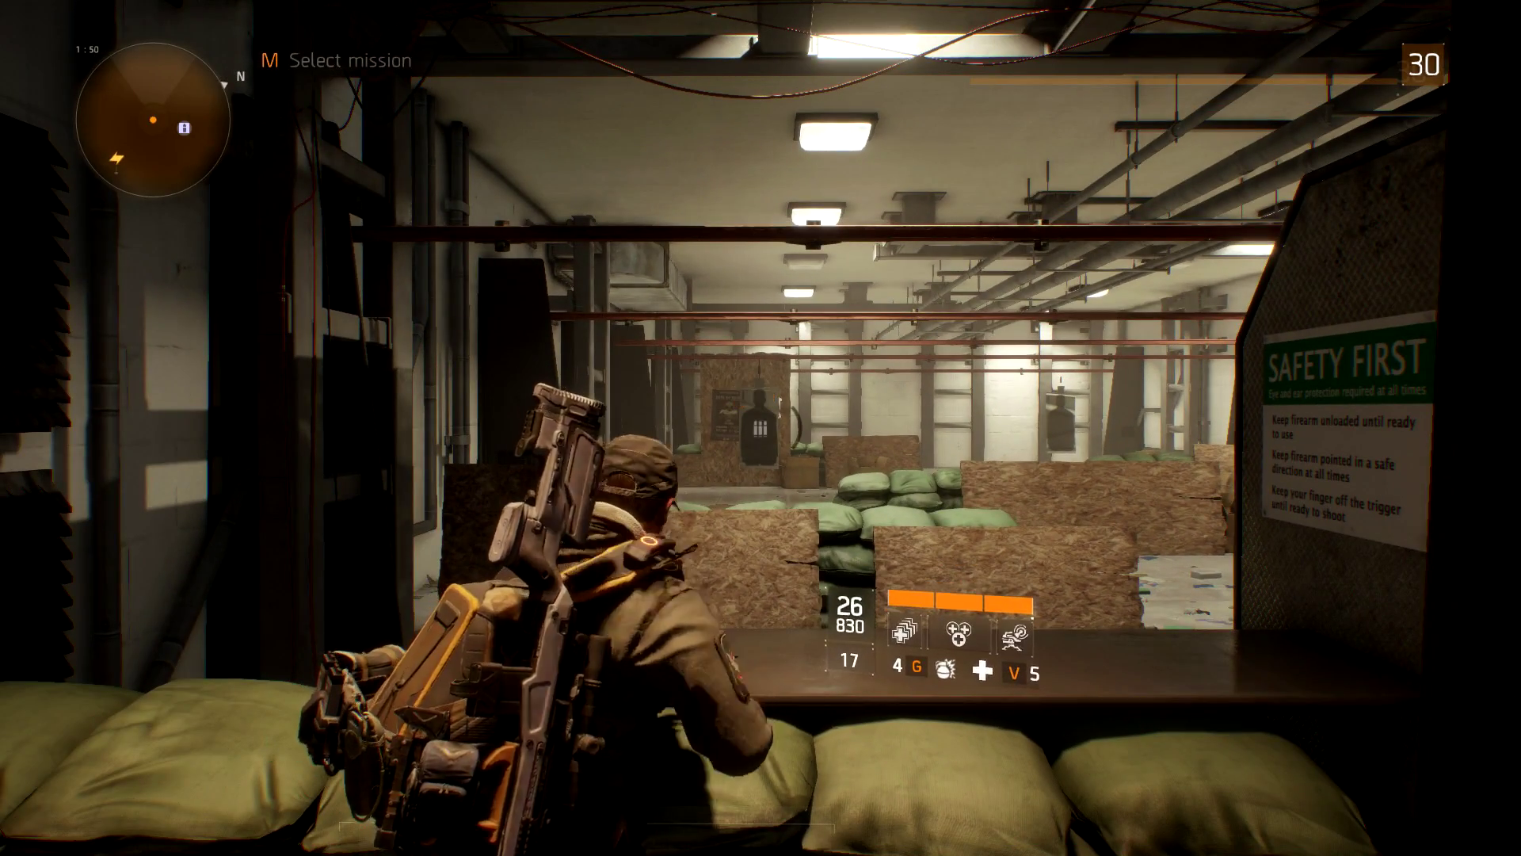
# Reload the rifle, leave the game for the desktop and show Task Manager's performance view.
pyautogui.press('r')
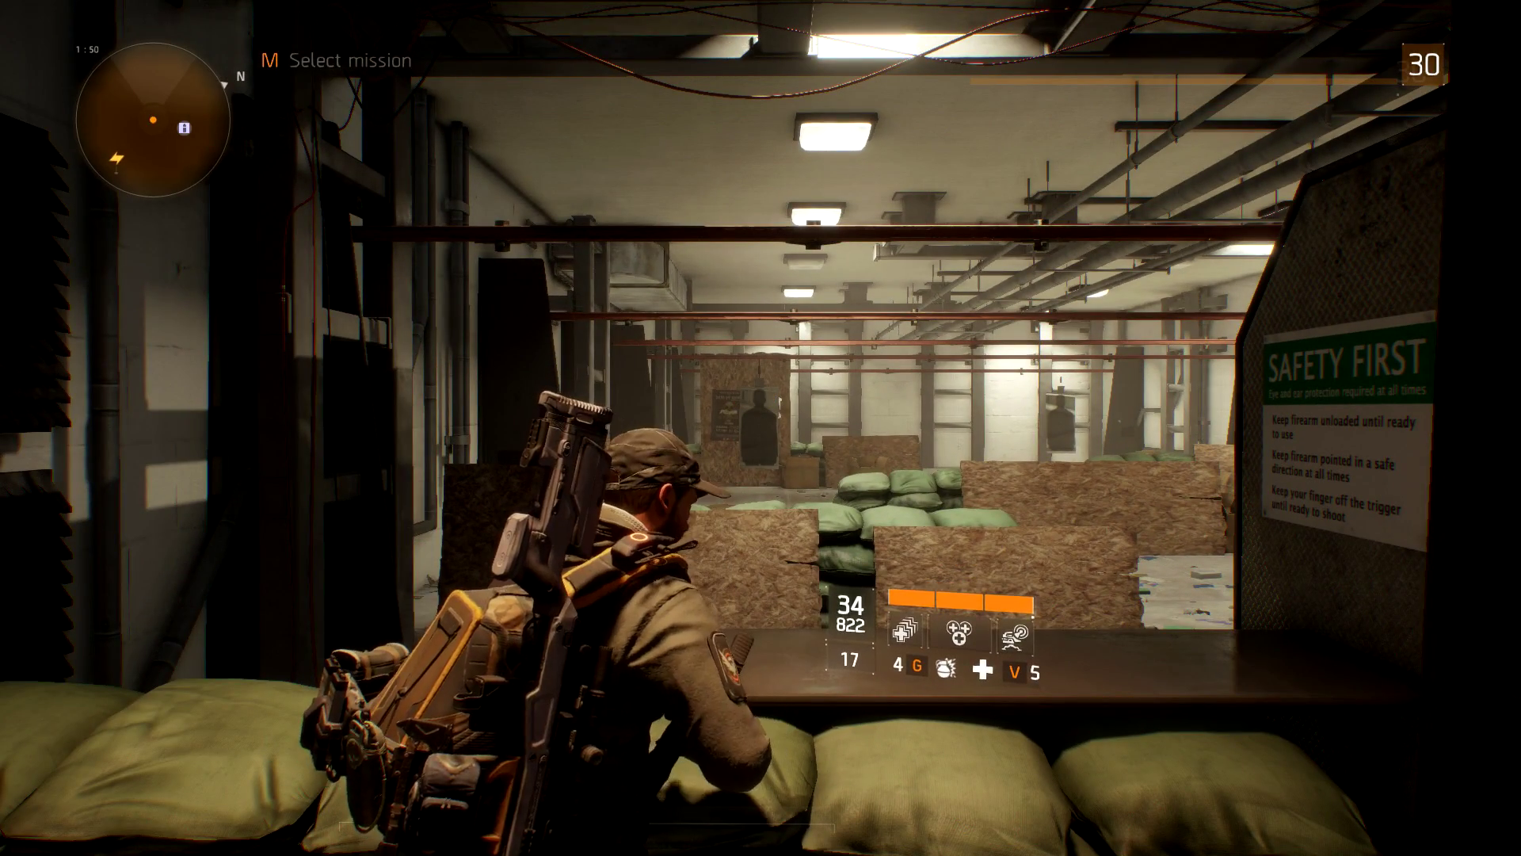
pyautogui.hotkey('alt', 'Tab')
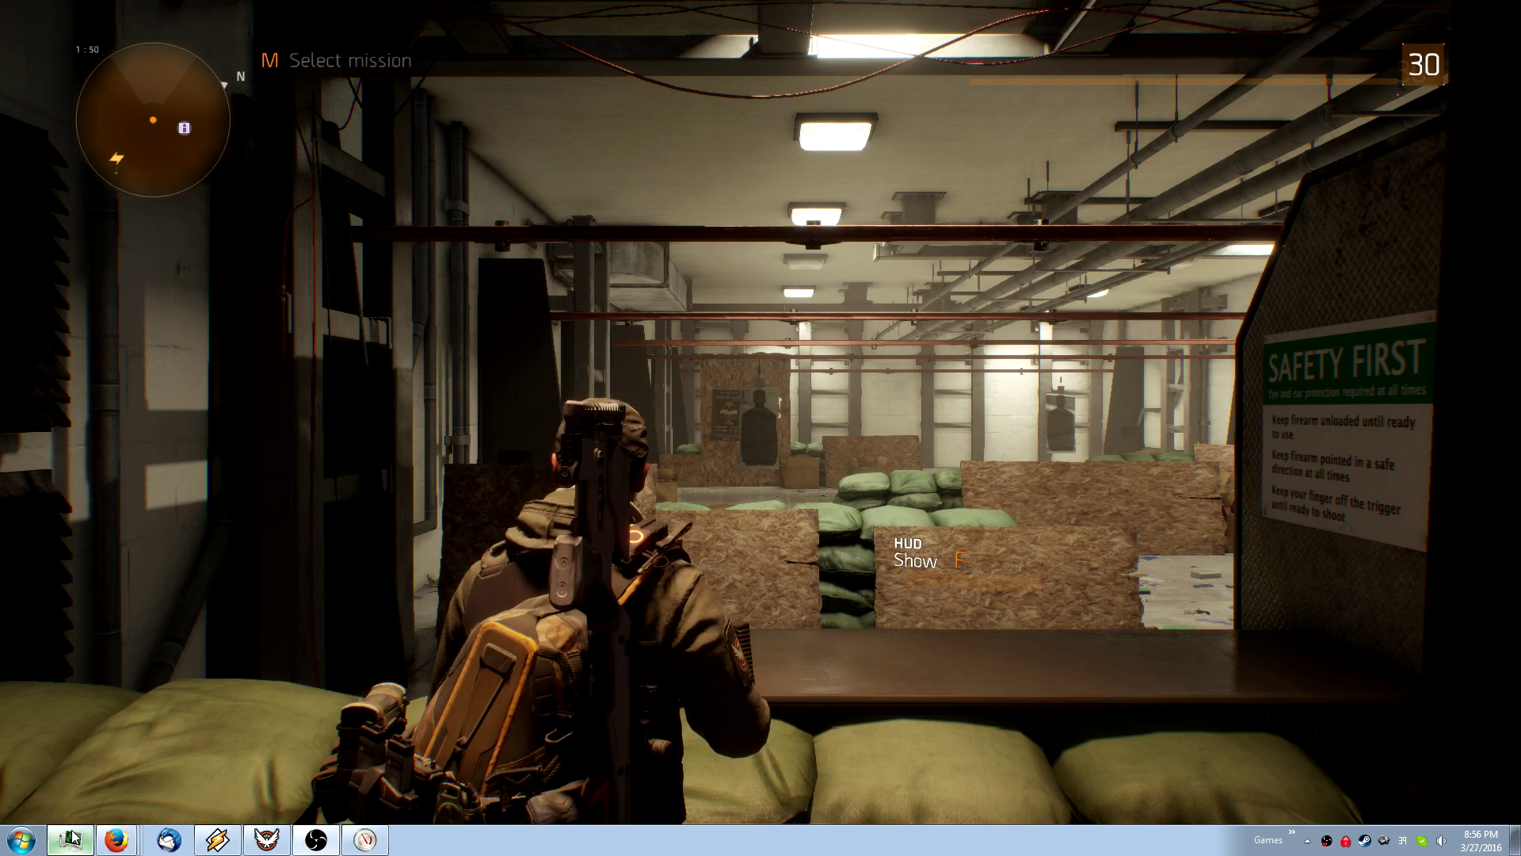
pyautogui.click(71, 838)
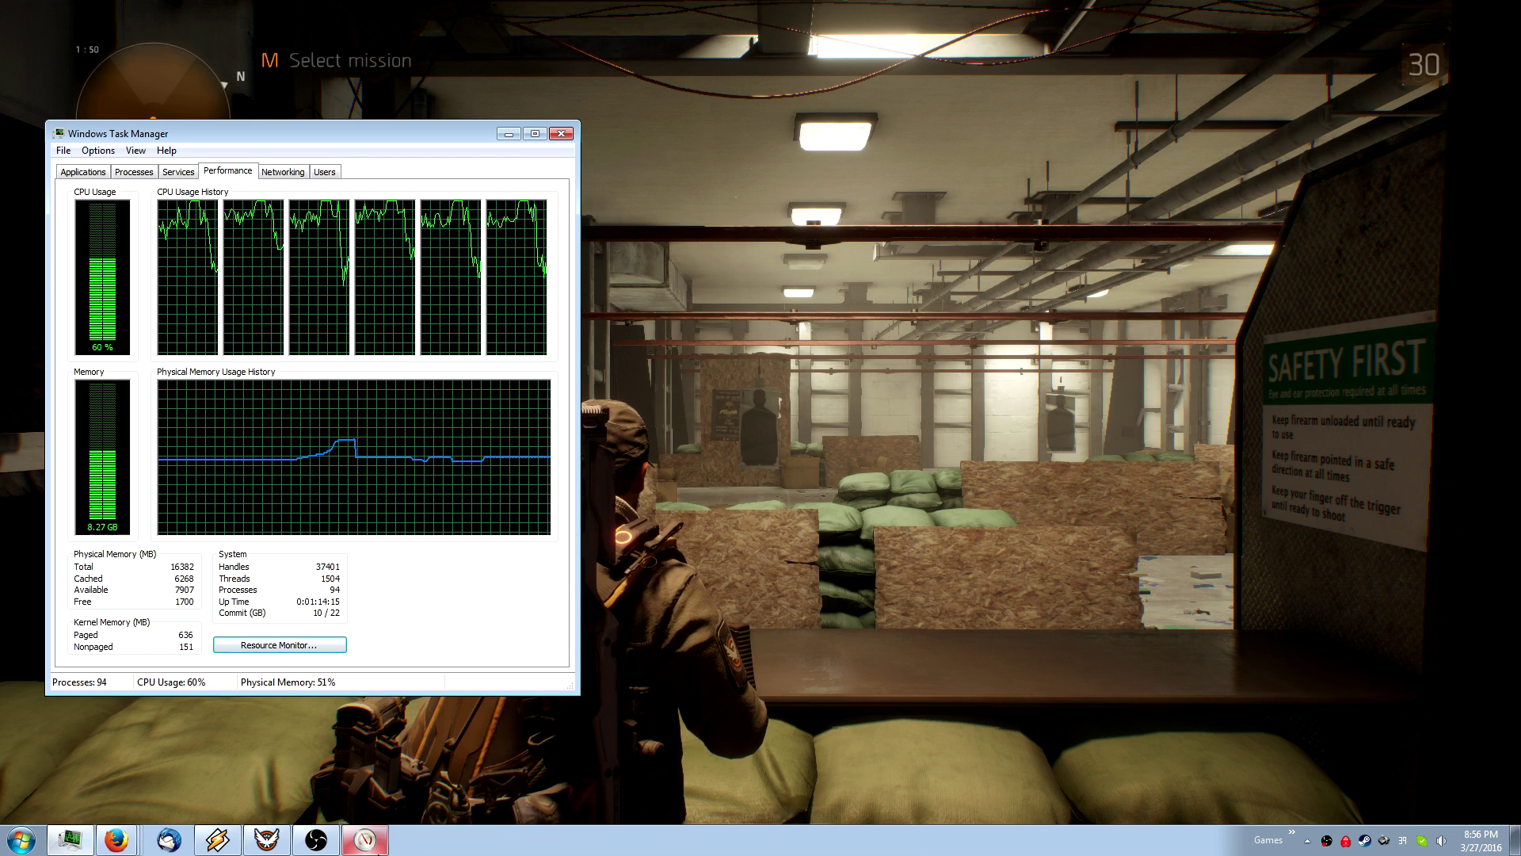
# Bring up Resource Monitor's network view filtered to TheDivision.exe's connections.
pyautogui.moveTo(365, 839)
pyautogui.click(380, 850)
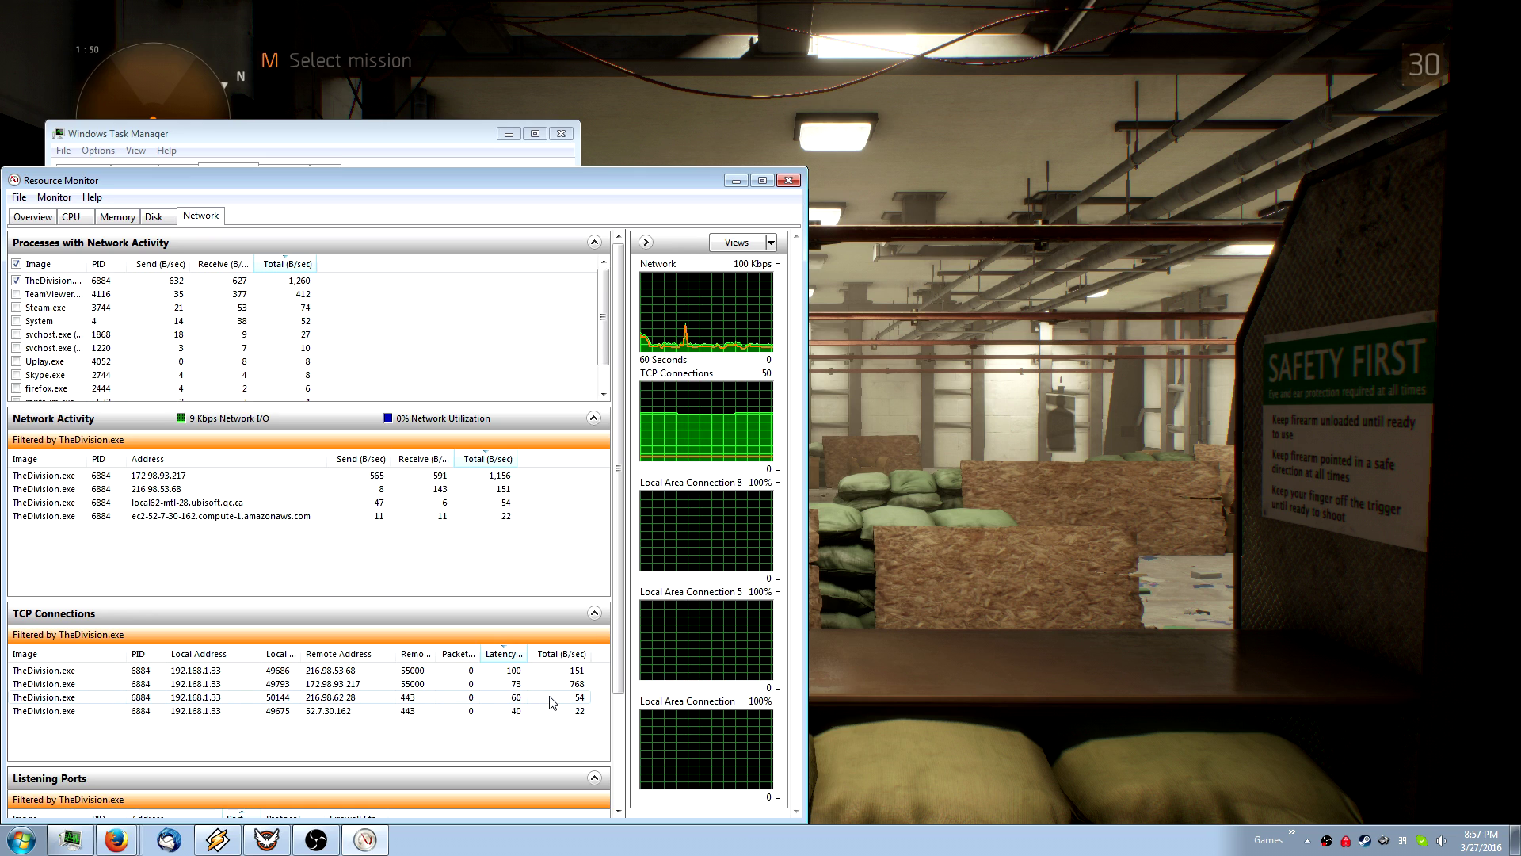
# Look up the game's remote address 216.98.53.68 on Google in a new Firefox tab.
pyautogui.click(349, 675)
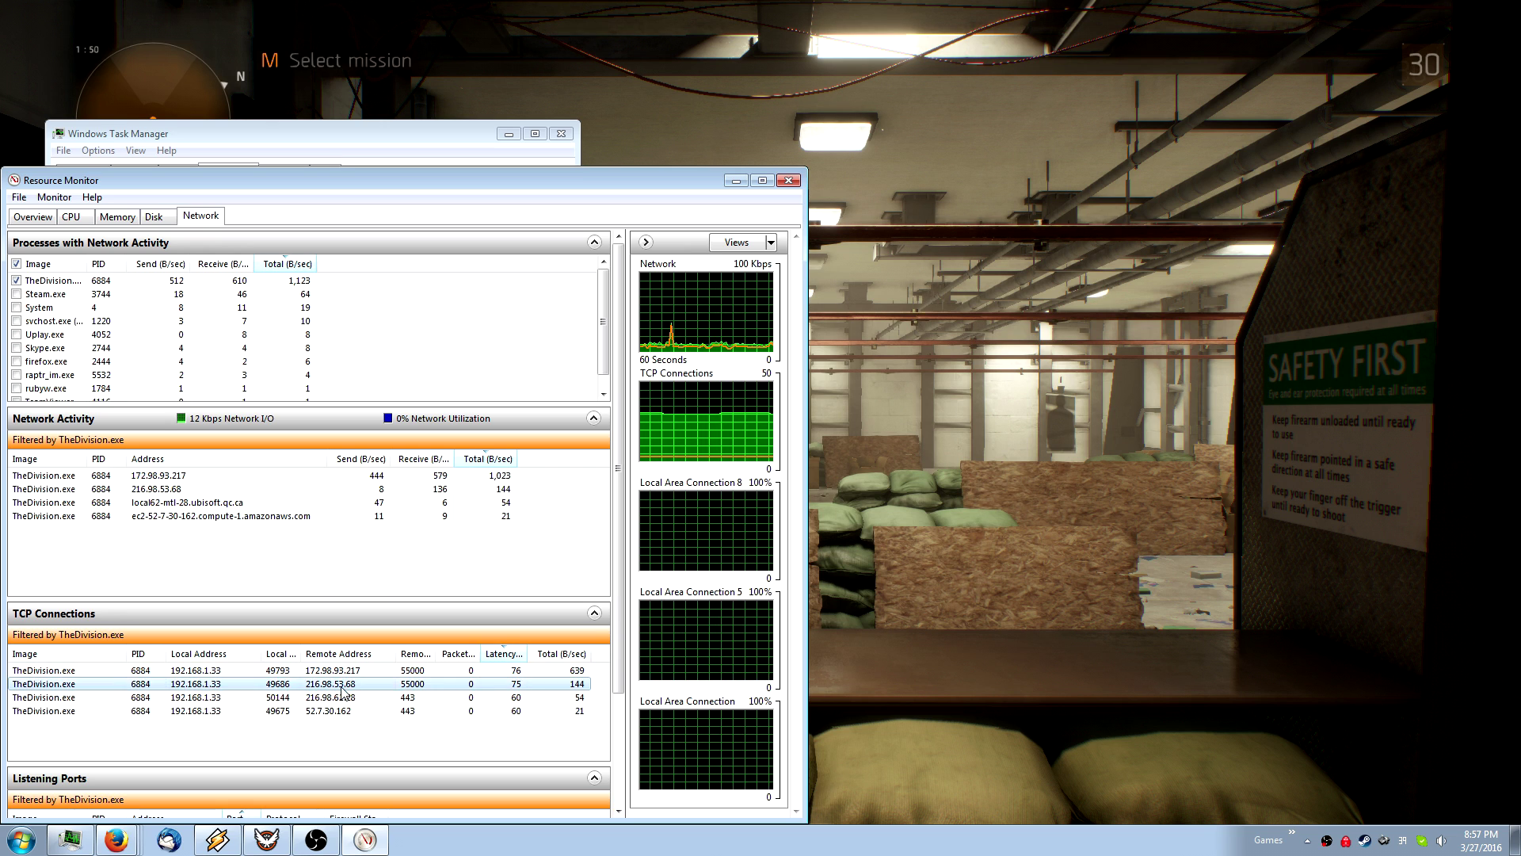
pyautogui.click(117, 840)
pyautogui.click(136, 806)
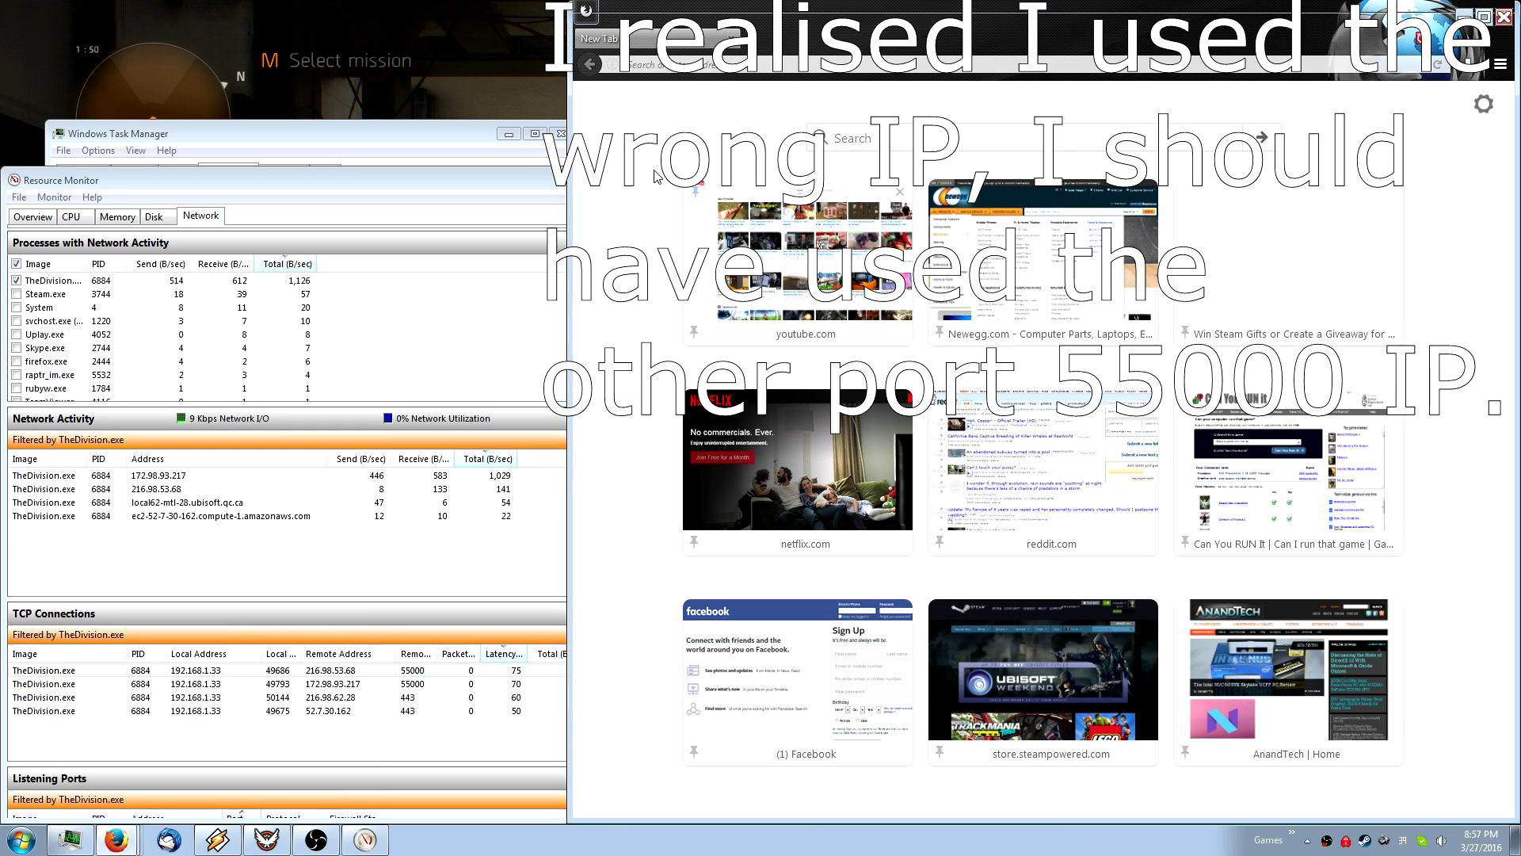
pyautogui.write('l')
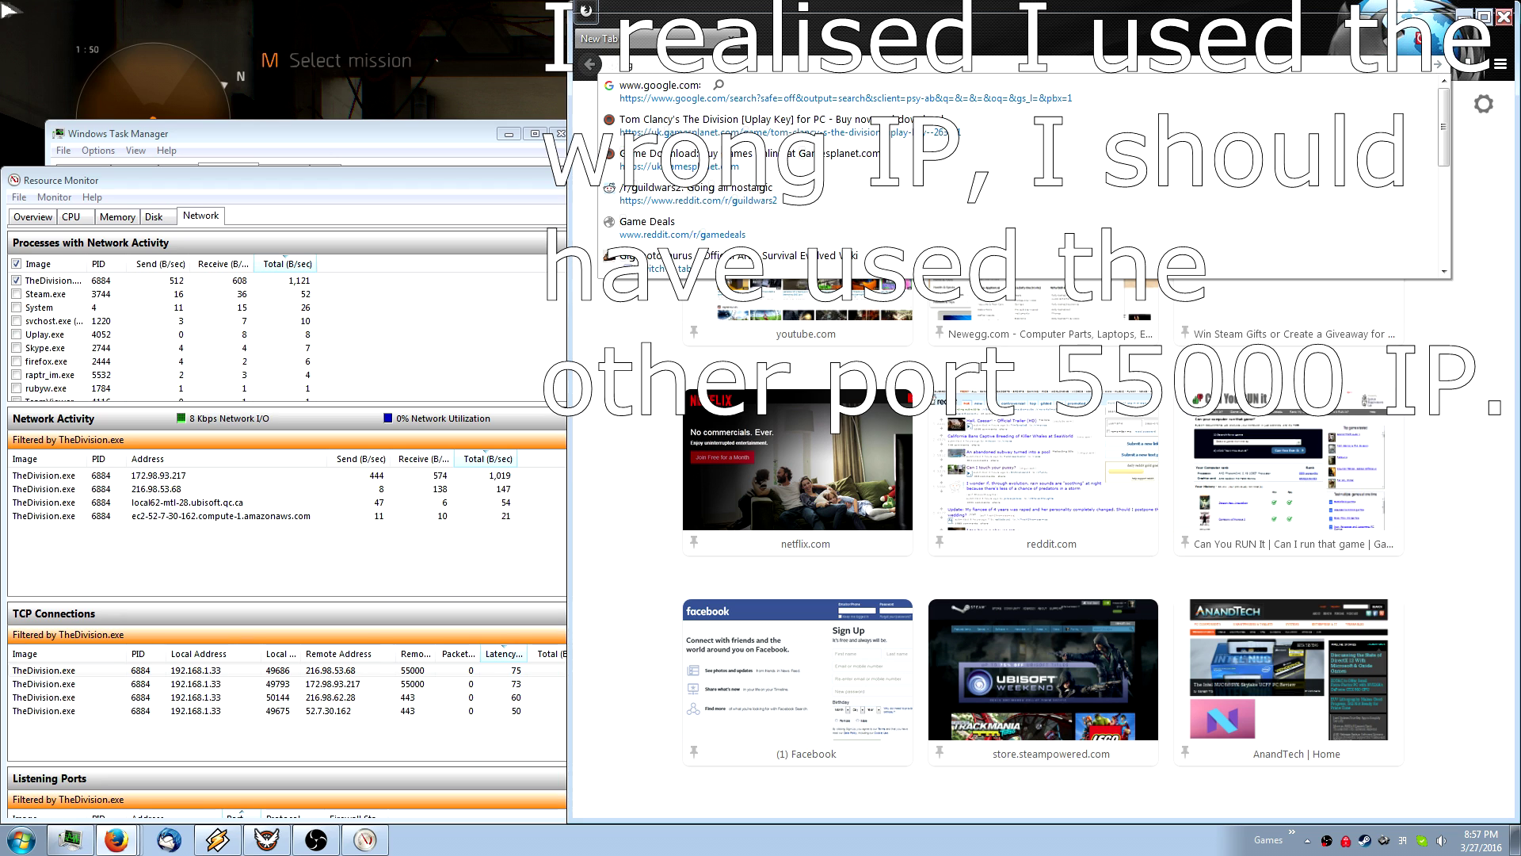
pyautogui.write(' 216')
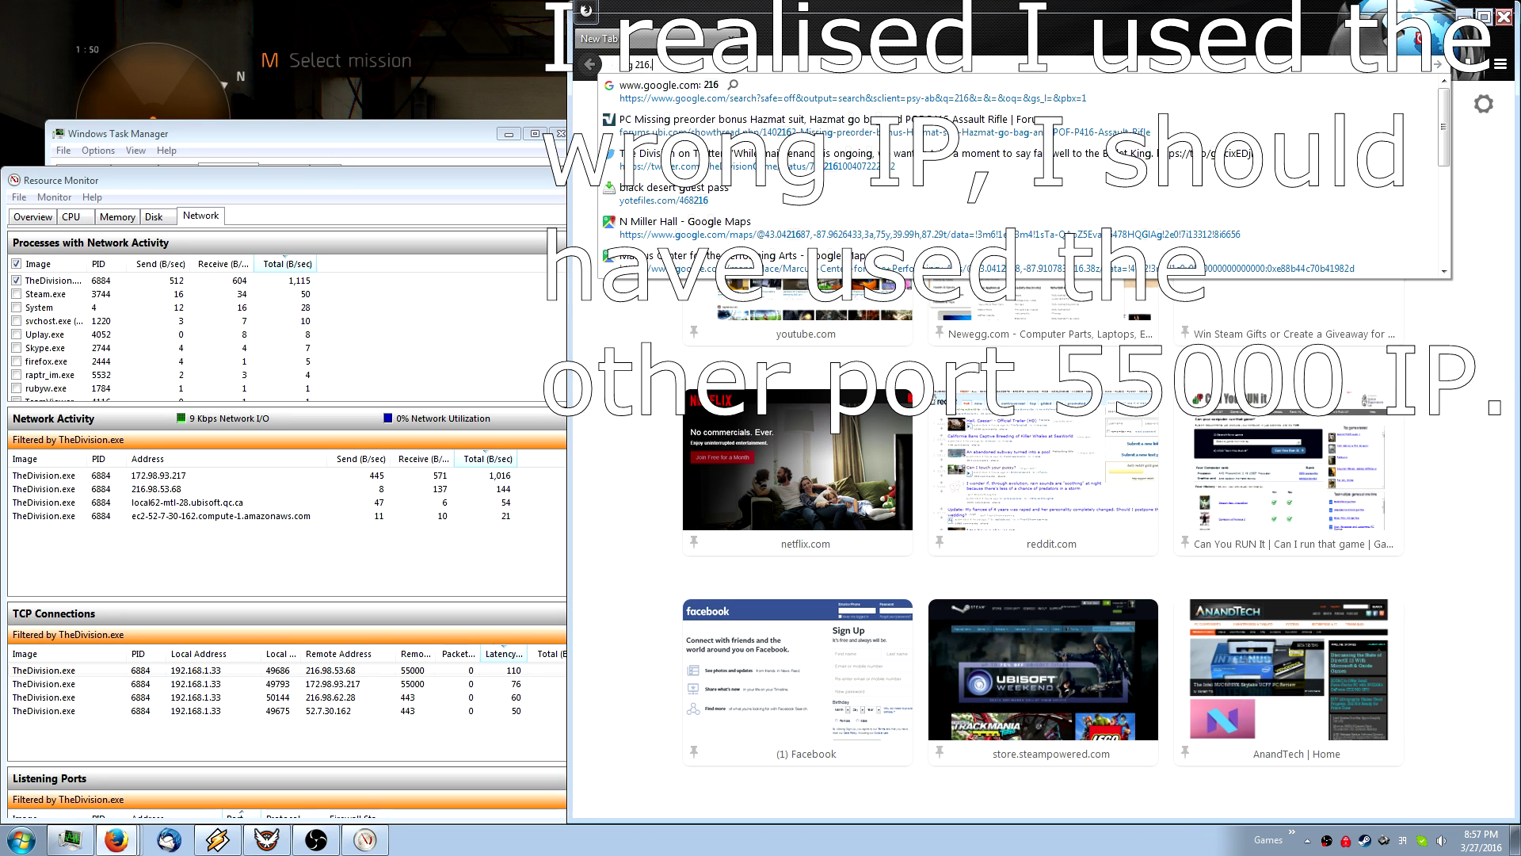
pyautogui.write('.98.53')
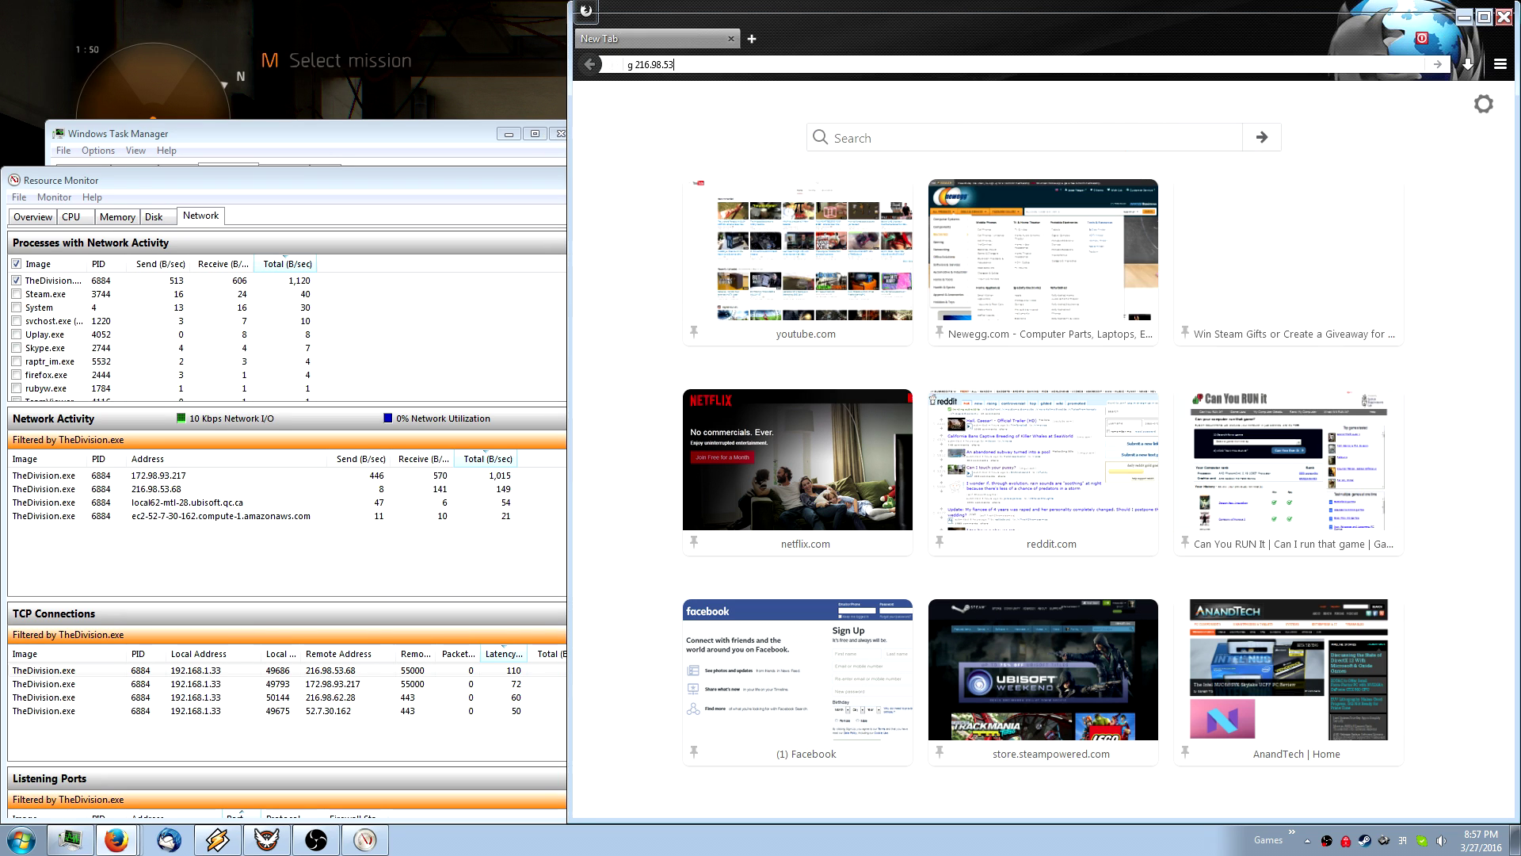
pyautogui.write('.68')
pyautogui.press('Return')
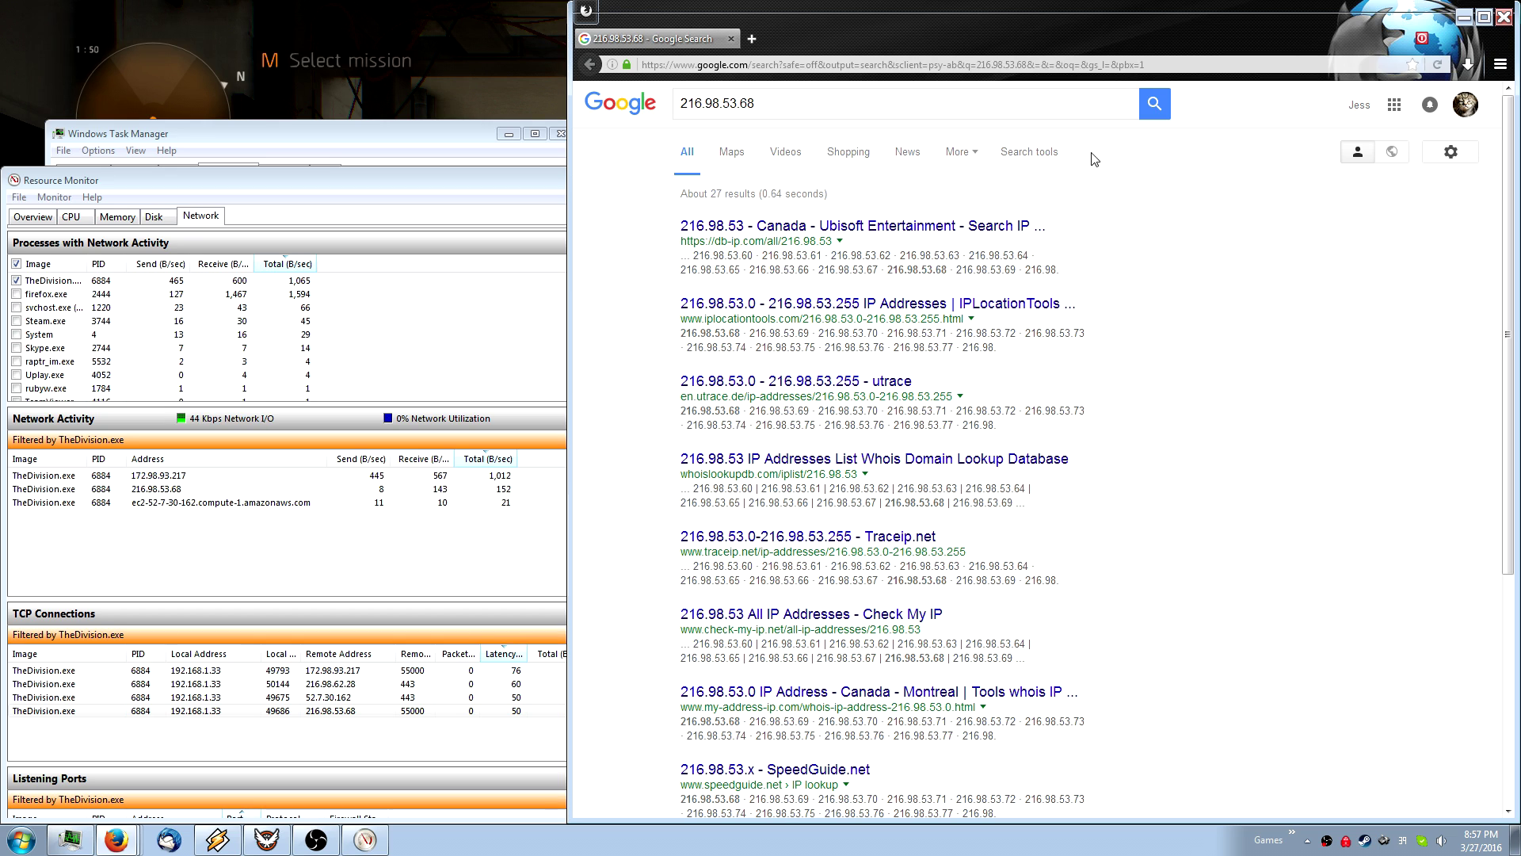
# Review db-ip.com's 216.98.53.0–255 listing showing Ubisoft Entertainment, Canada, then return to Google.
pyautogui.click(968, 225)
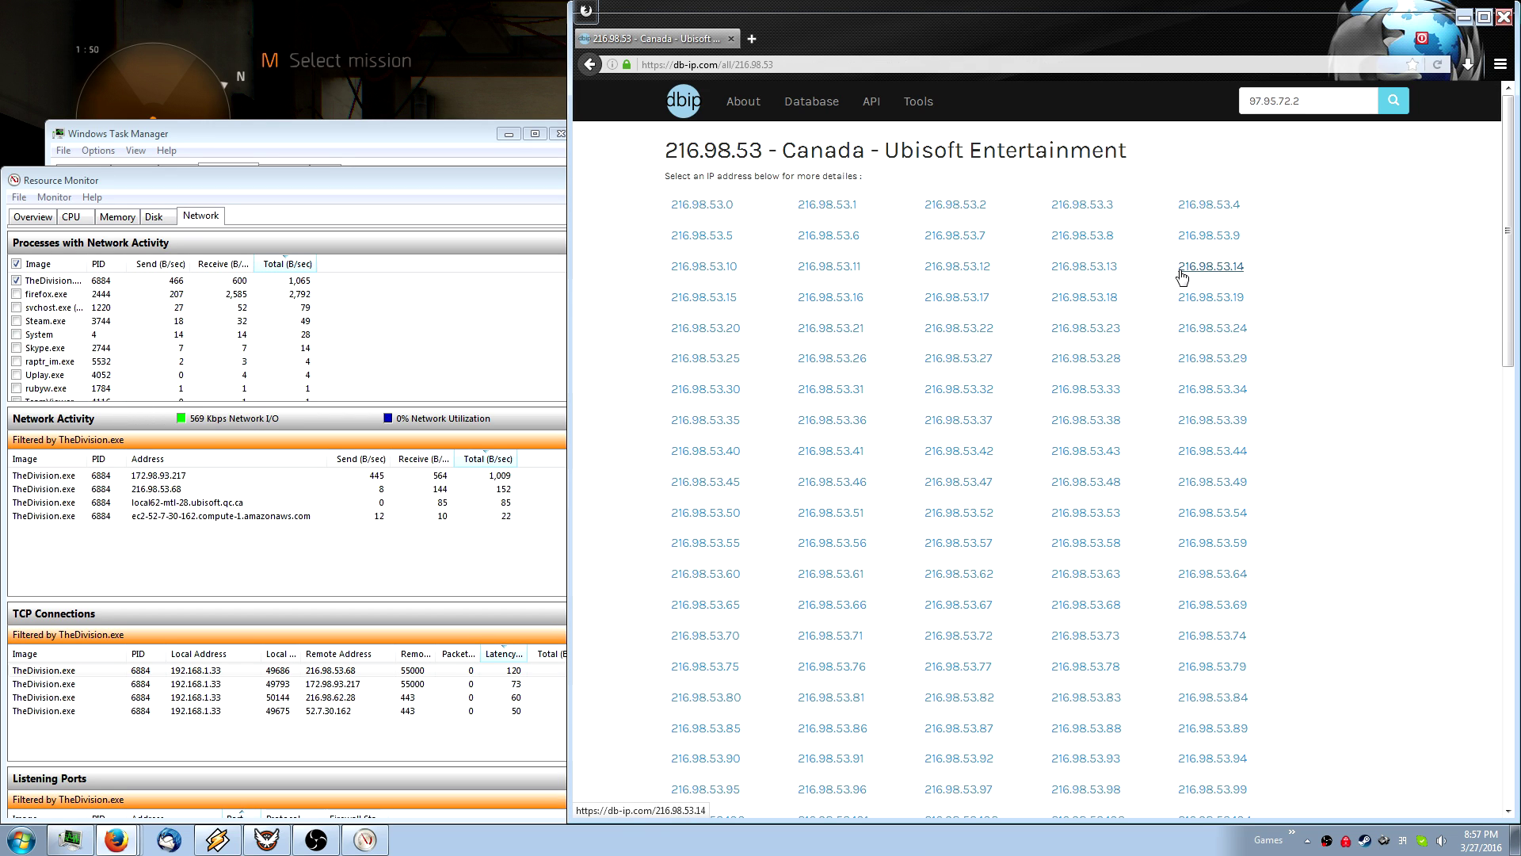
pyautogui.scroll(-5, 1181, 275)
pyautogui.scroll(-5, 1117, 428)
pyautogui.scroll(-5, 1188, 444)
pyautogui.scroll(-5, 1172, 537)
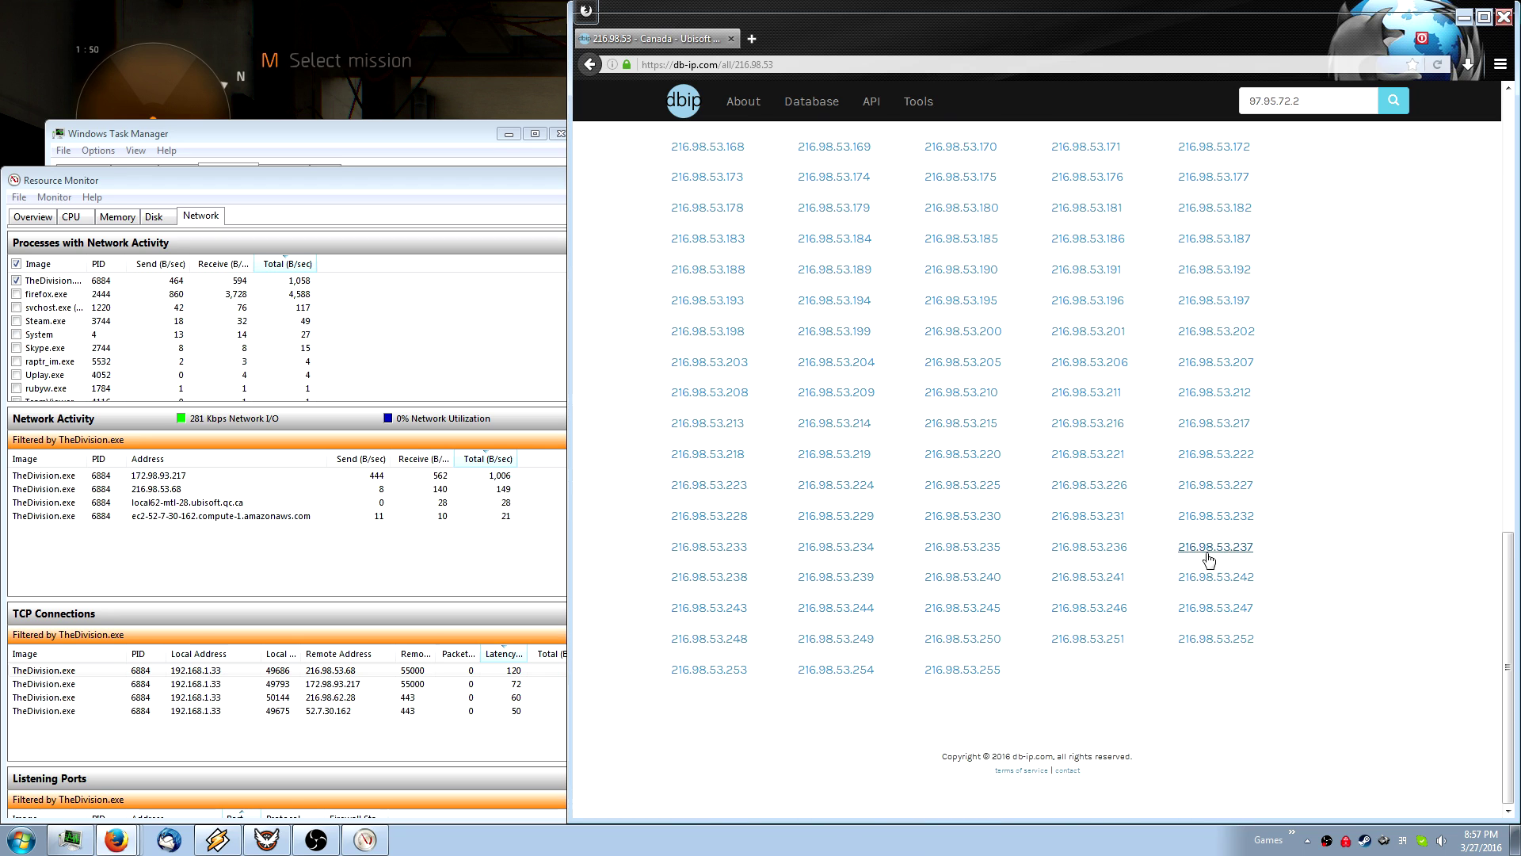
pyautogui.scroll(10, 1300, 674)
pyautogui.scroll(10, 1311, 476)
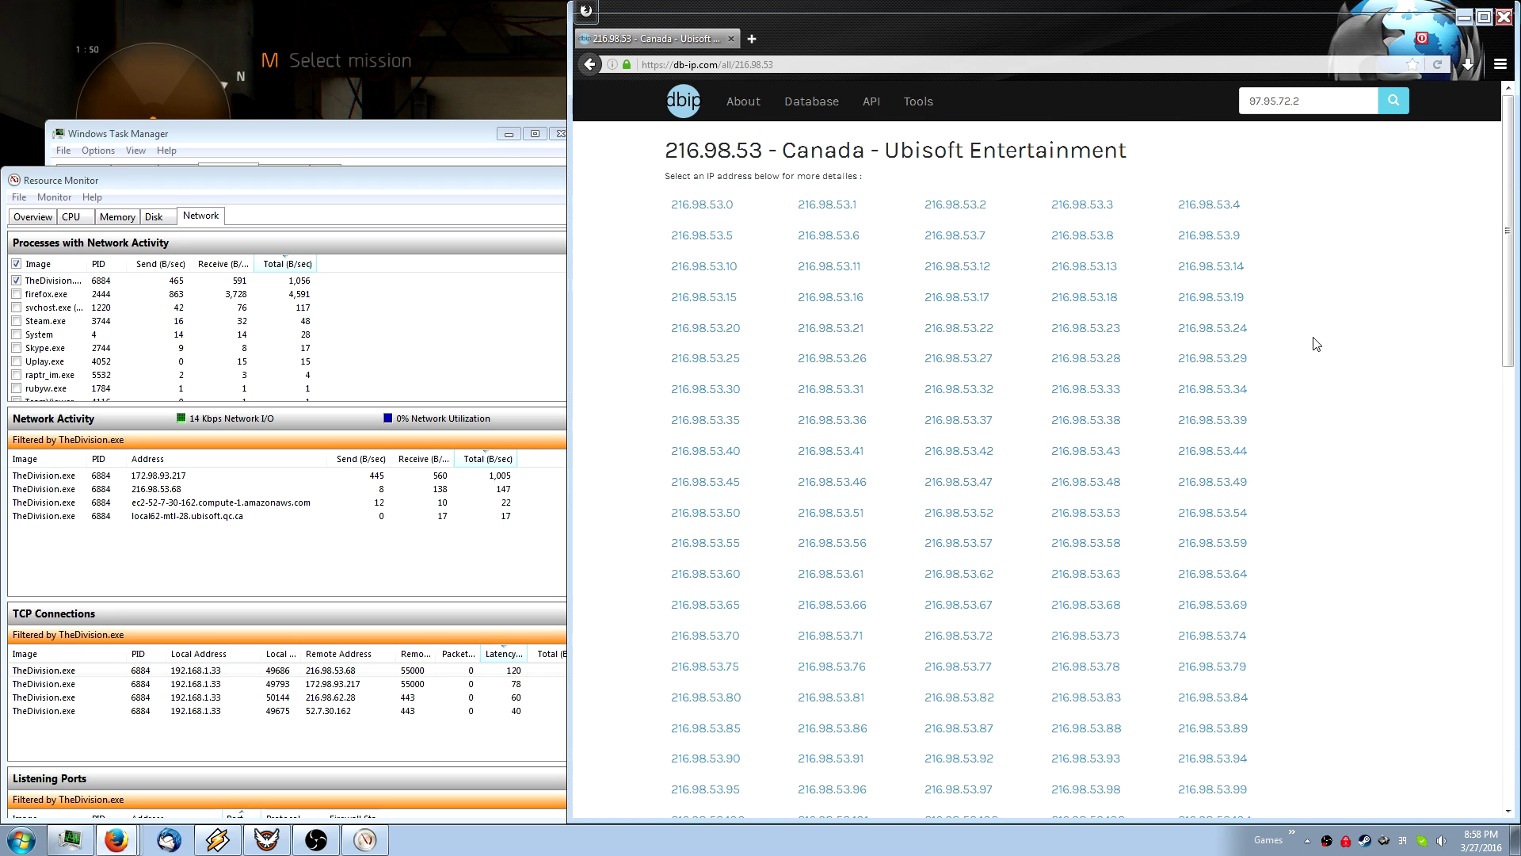
pyautogui.hotkey('alt', 'Left')
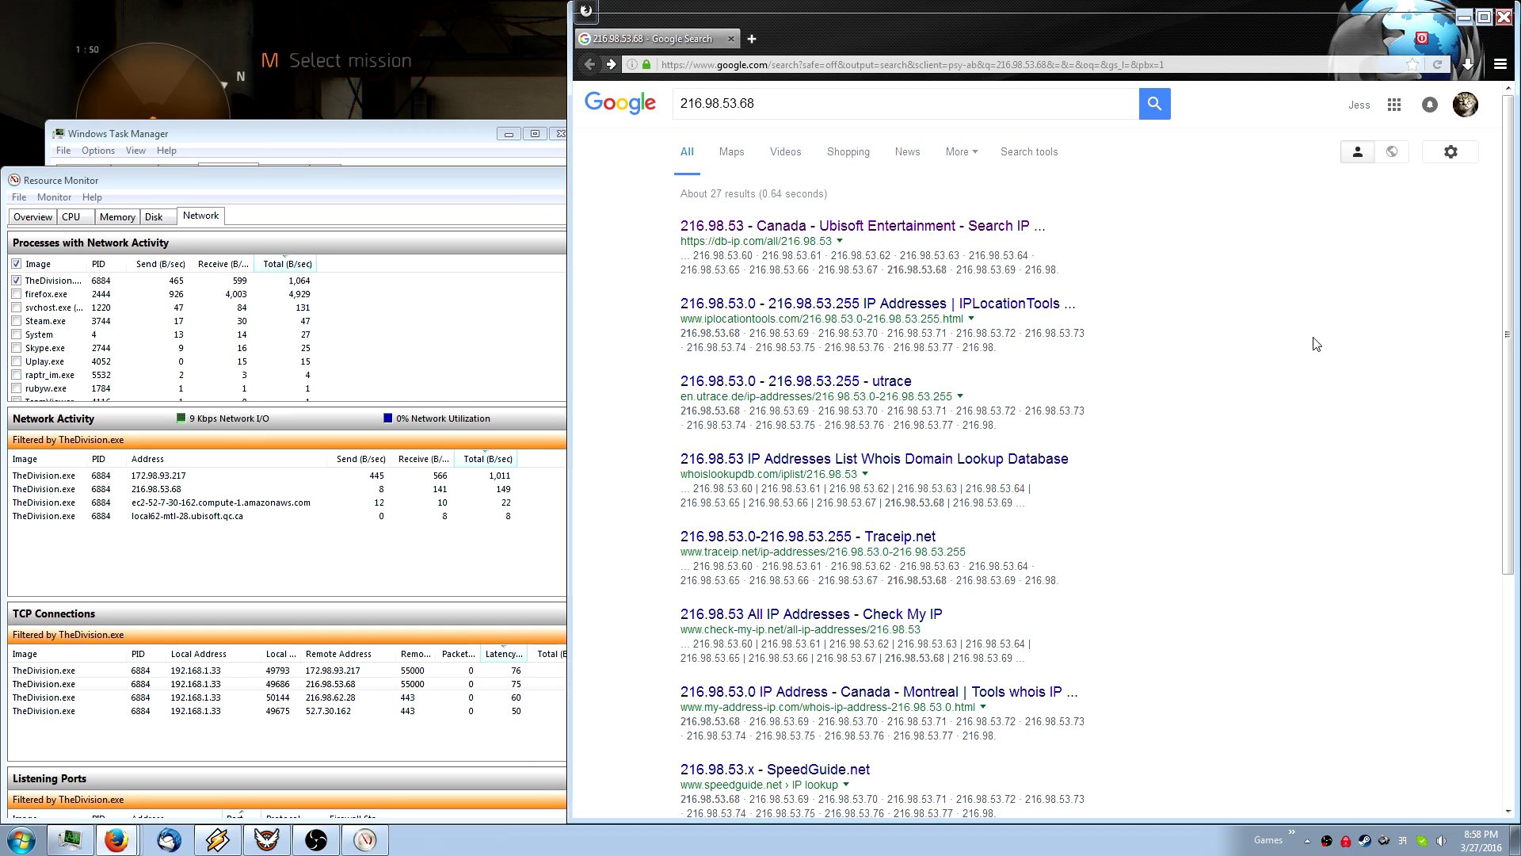
# Play briefly in the game, then reopen the Firefox Google results for 216.98.53.68.
pyautogui.hotkey('alt', 'Tab')
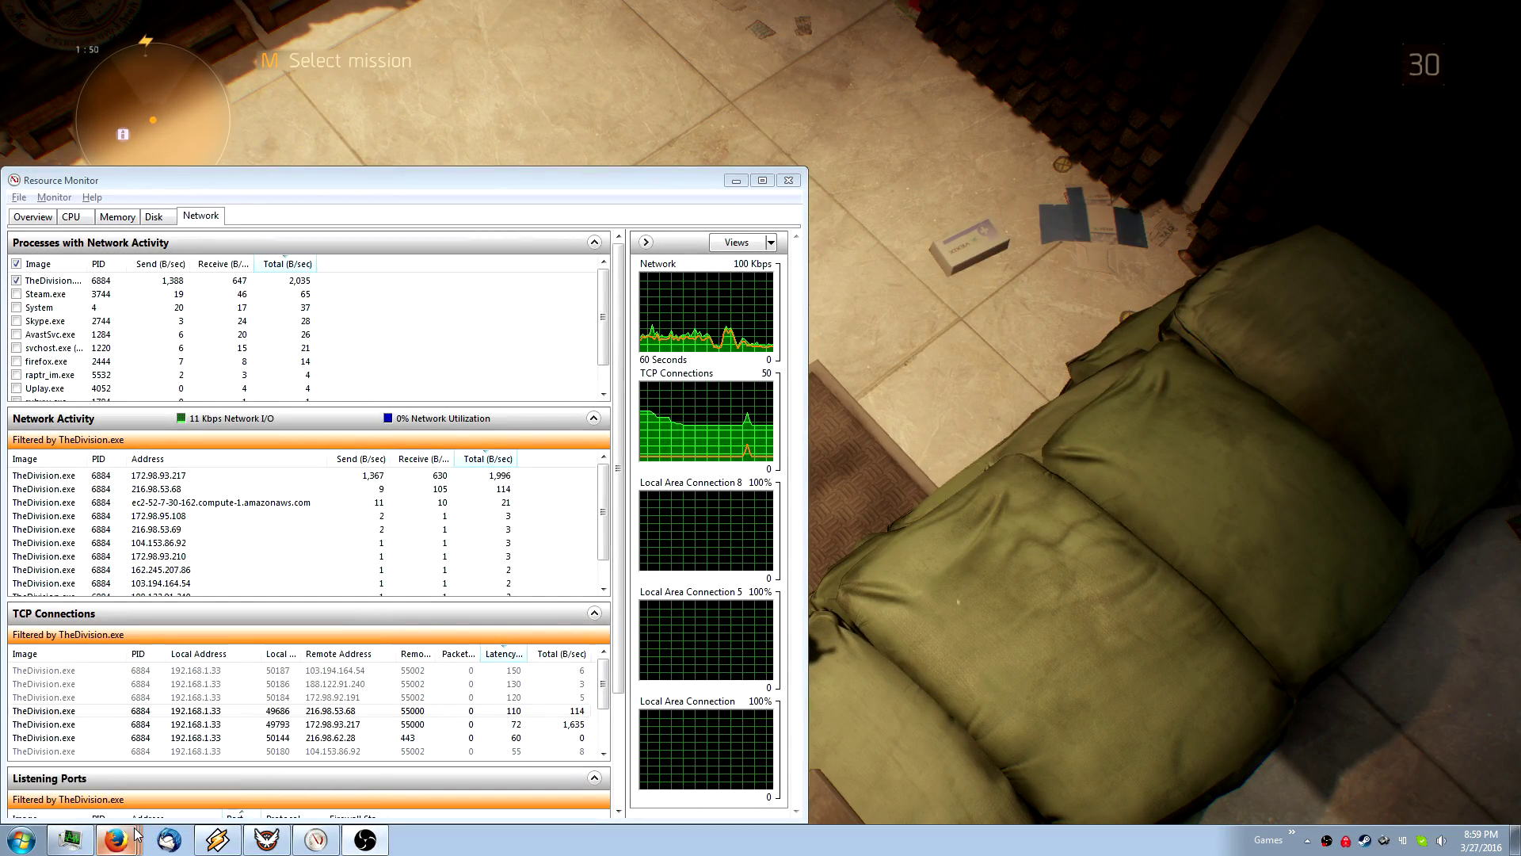
pyautogui.click(119, 805)
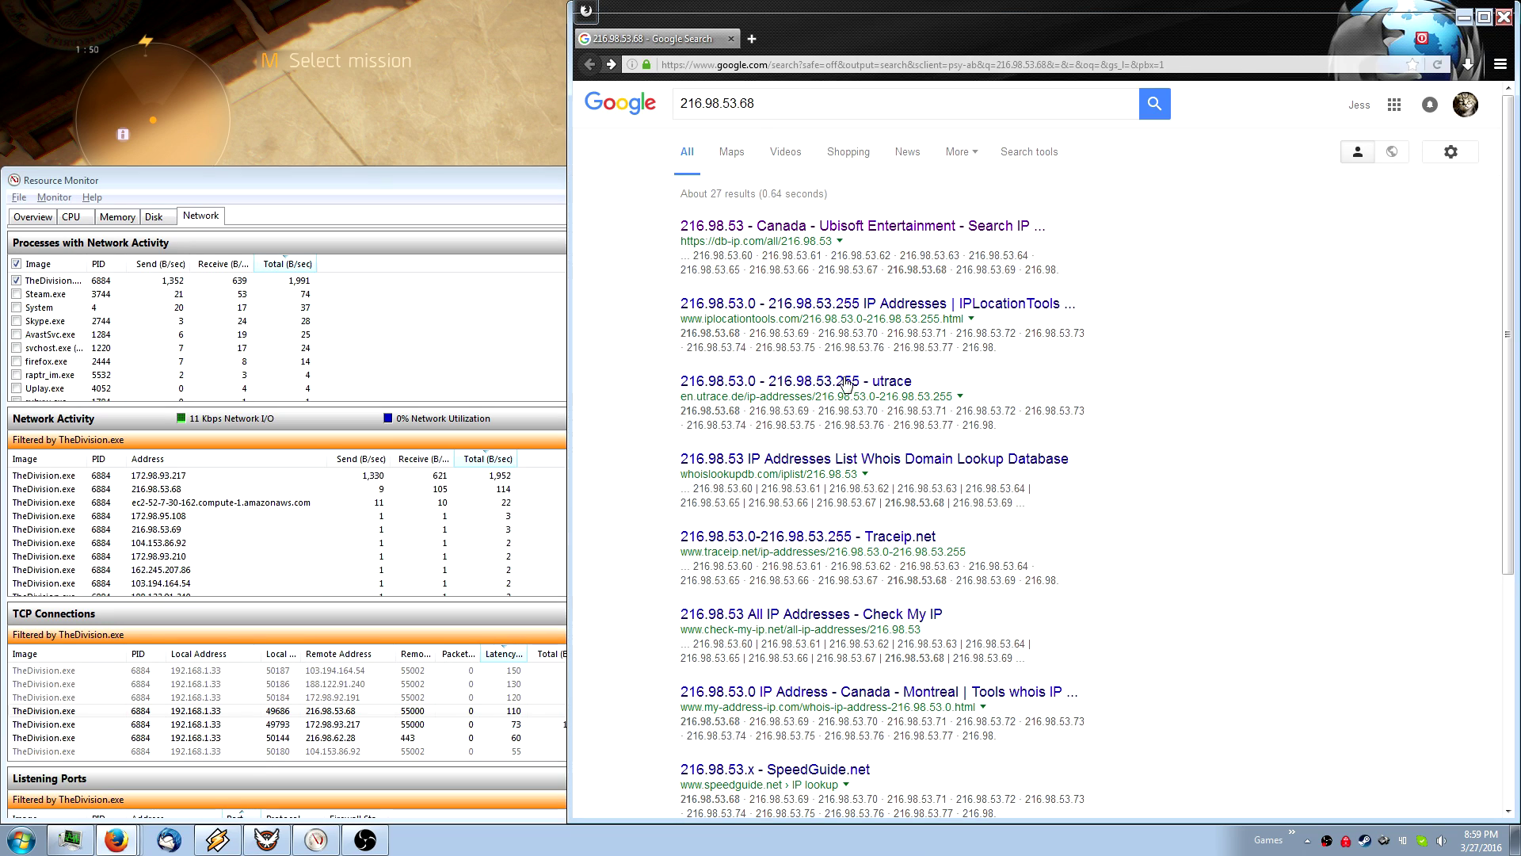
# Select the address 216.98.53.68 in Google's search box, then return to Resource Monitor.
pyautogui.tripleClick(780, 103)
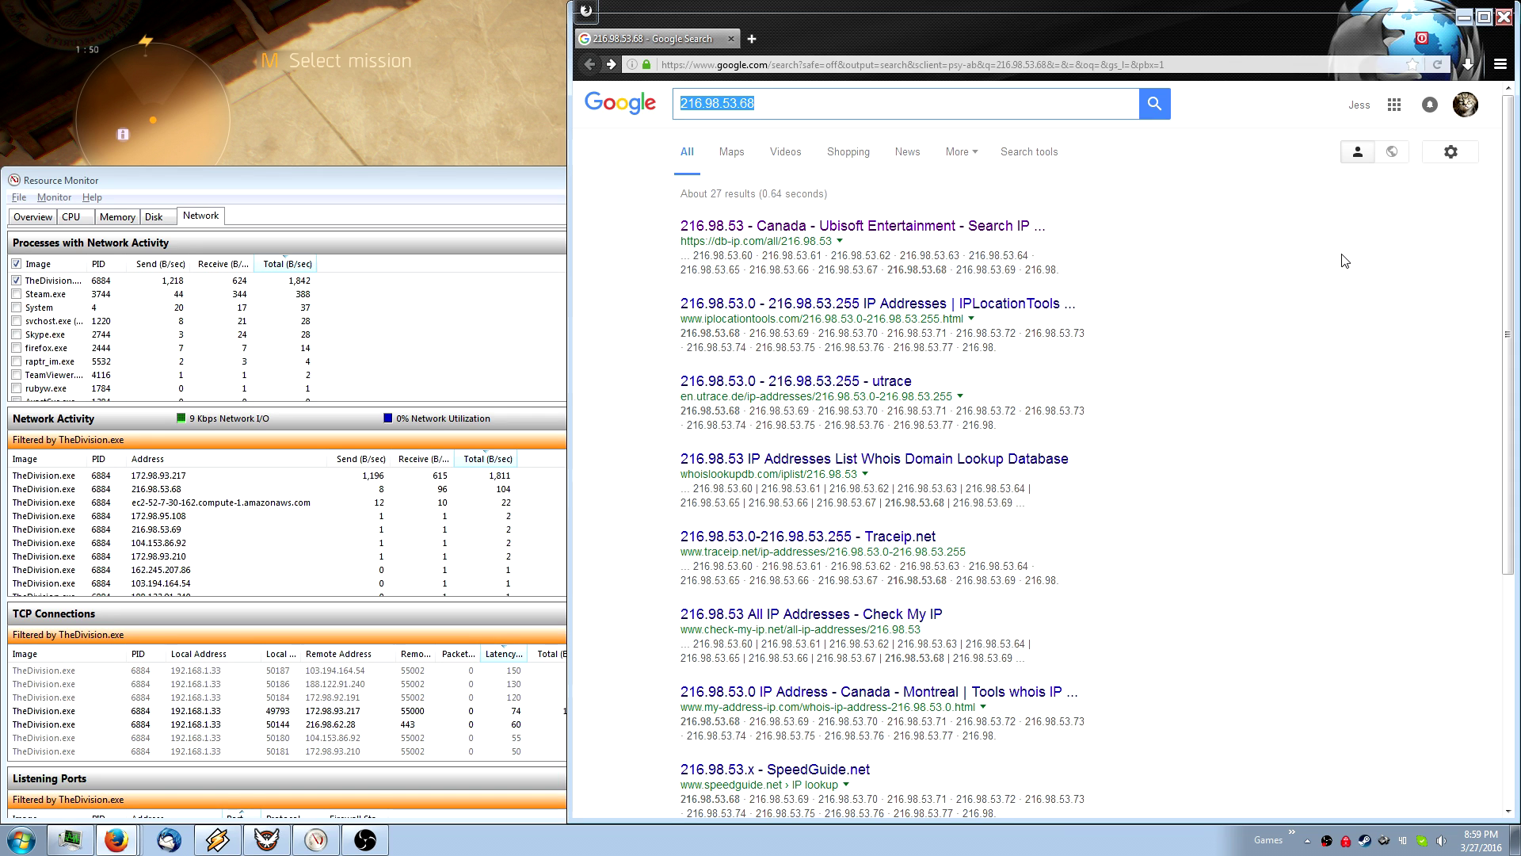
pyautogui.hotkey('ctrl', 'a')
pyautogui.click(1268, 265)
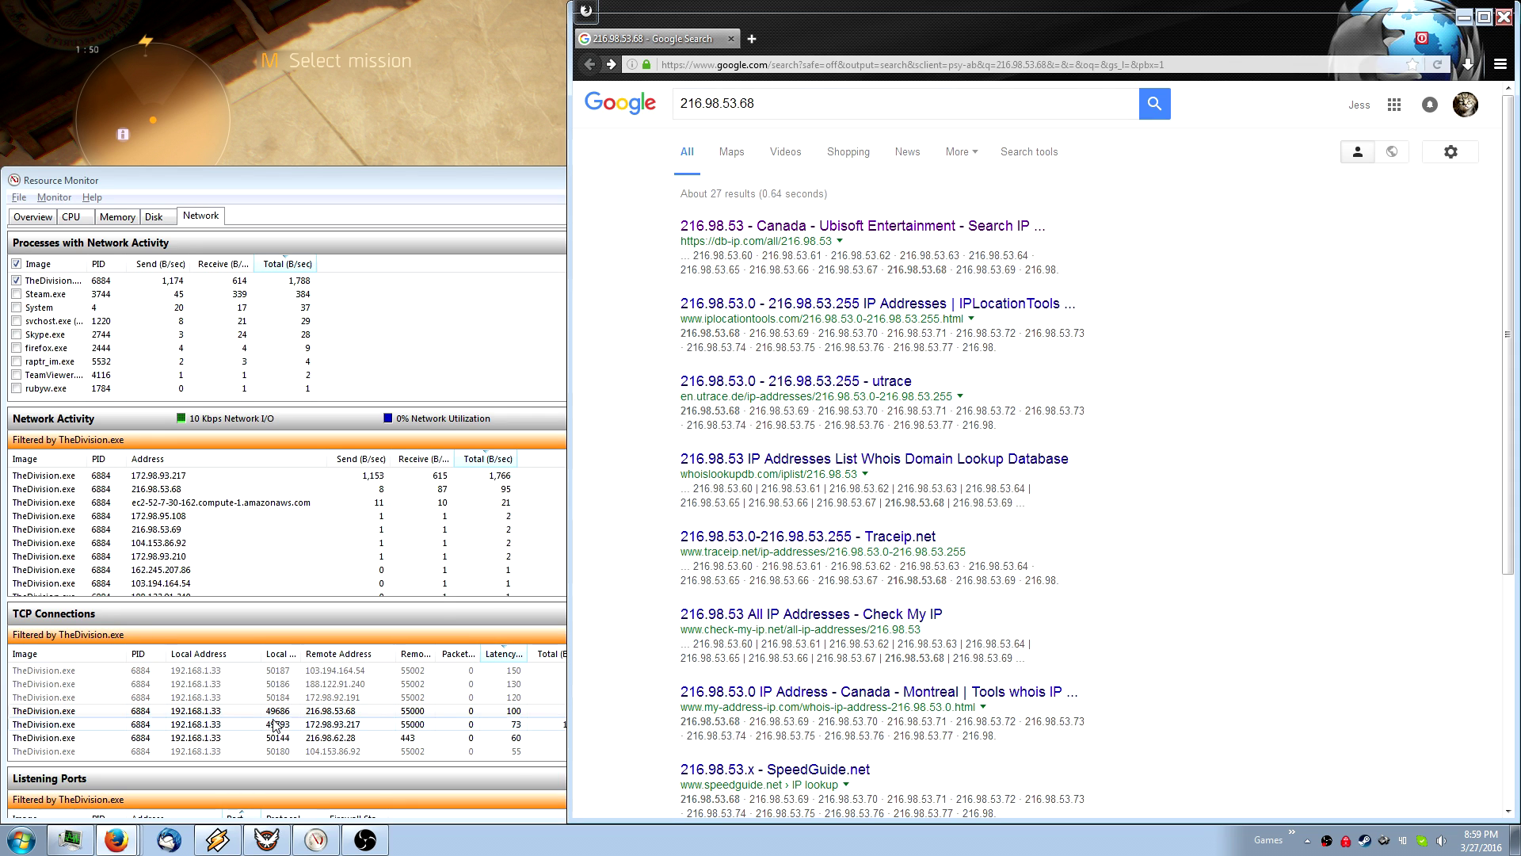
pyautogui.click(465, 341)
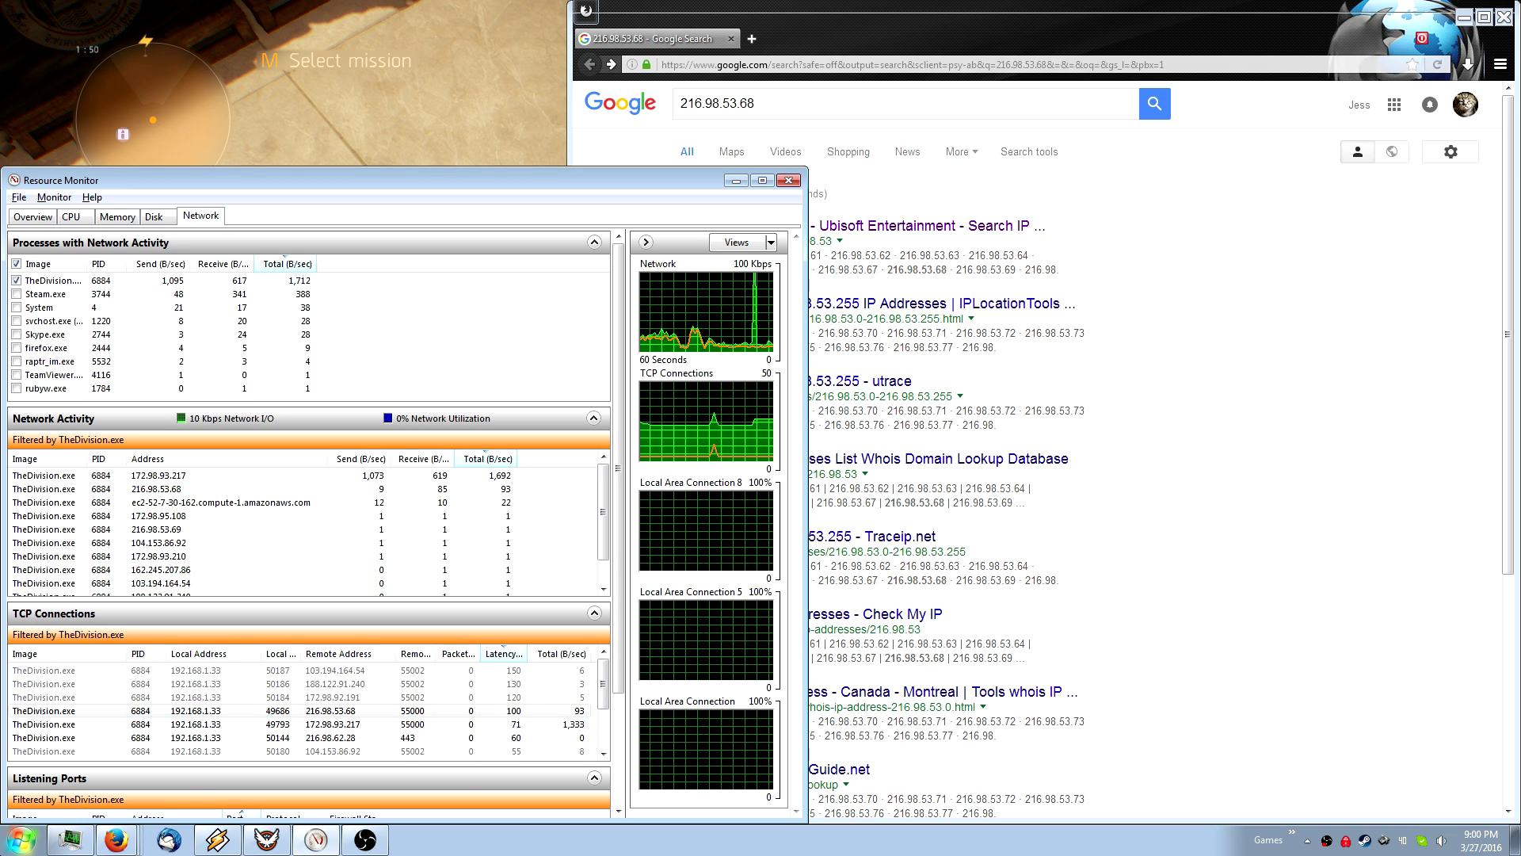
# Launch Windows Firewall with Advanced Security from a Start menu search for 'firewall'.
pyautogui.press('super')
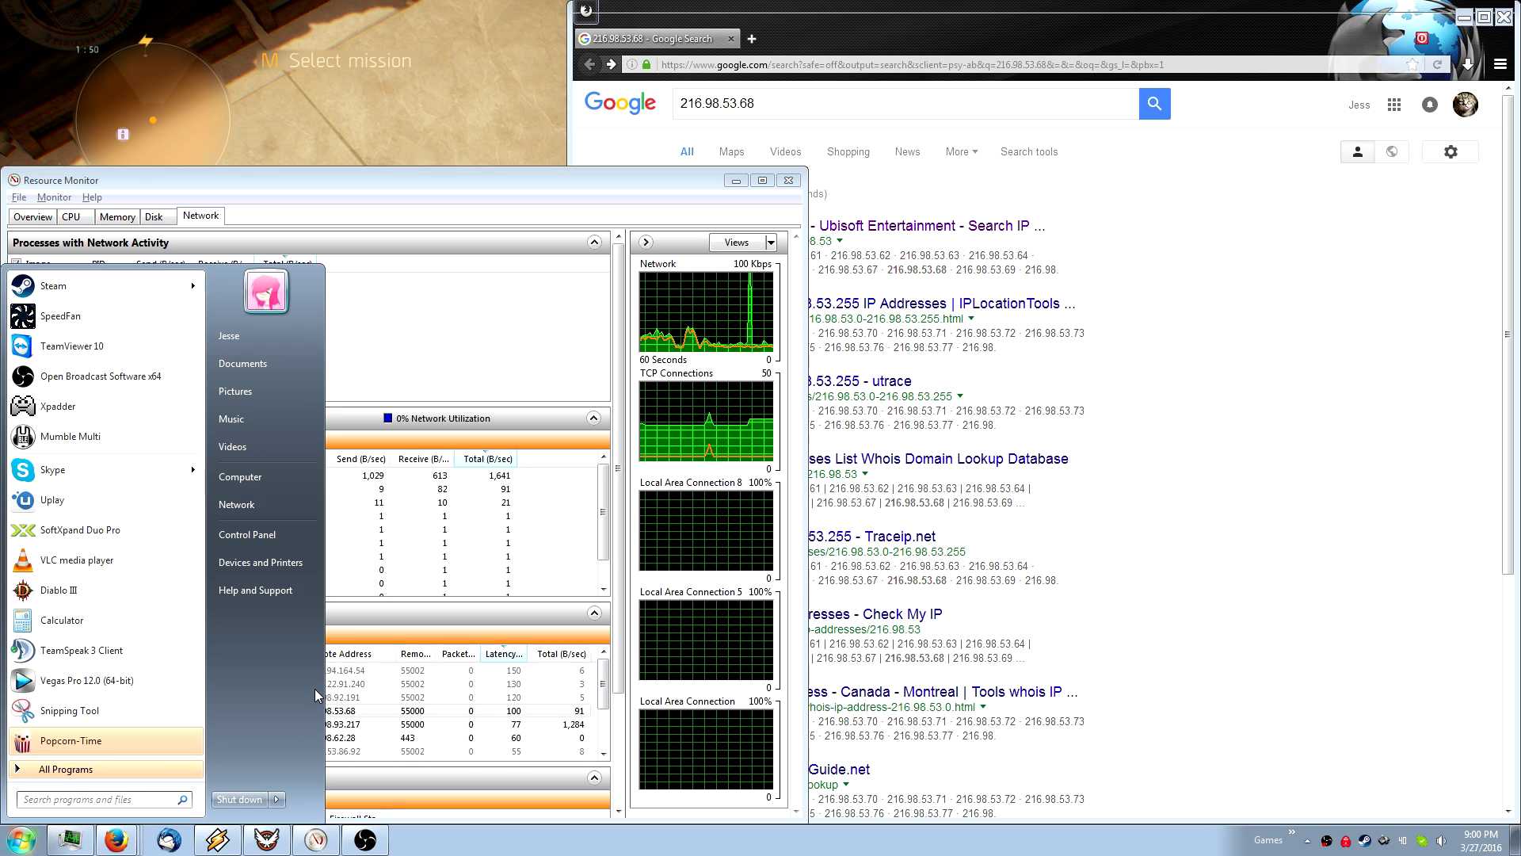
pyautogui.write('firewall')
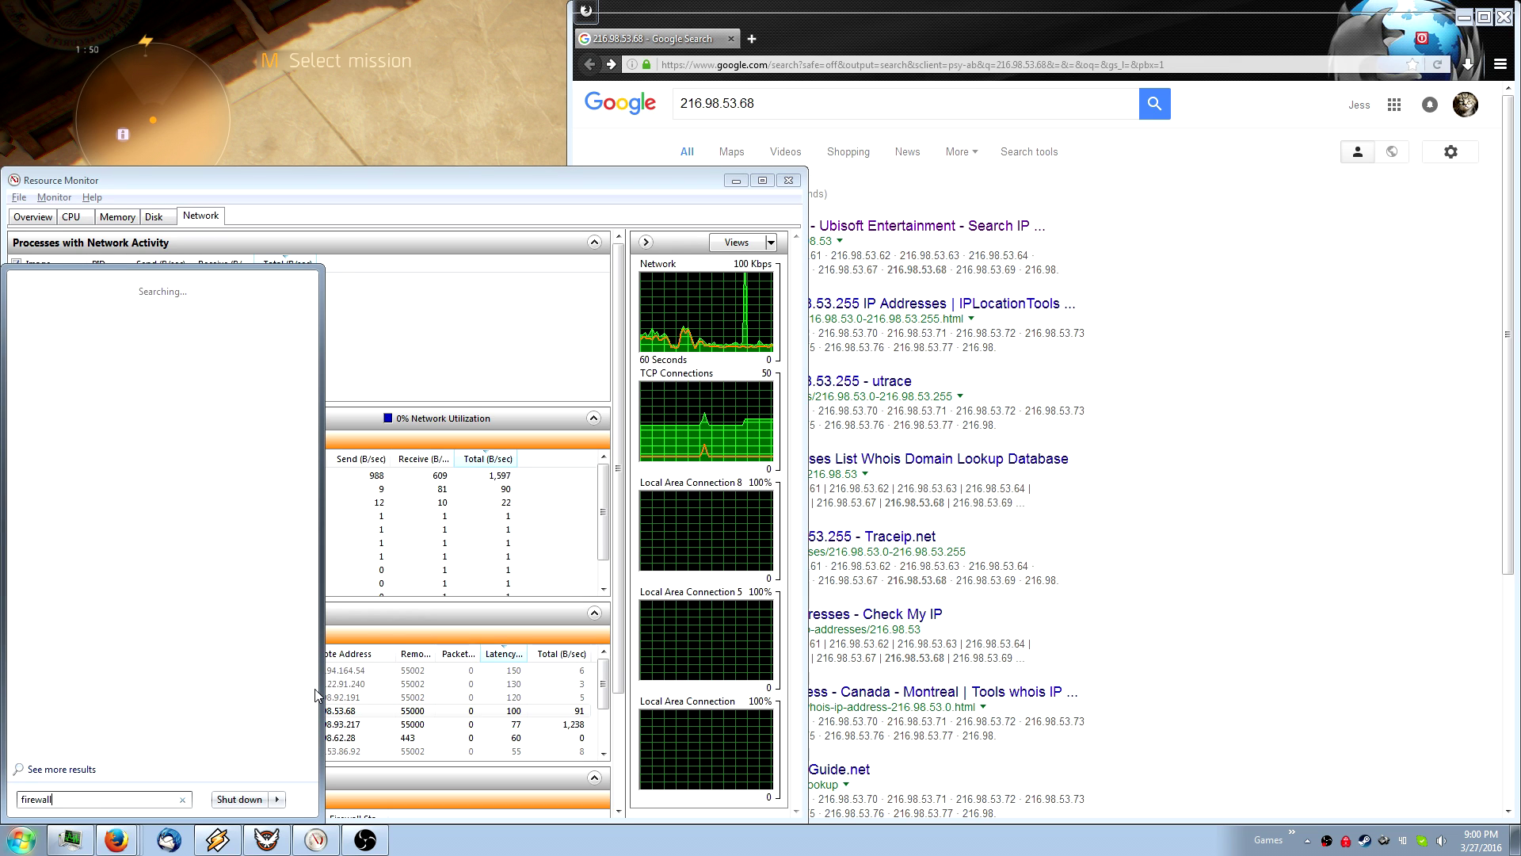
pyautogui.press('Return')
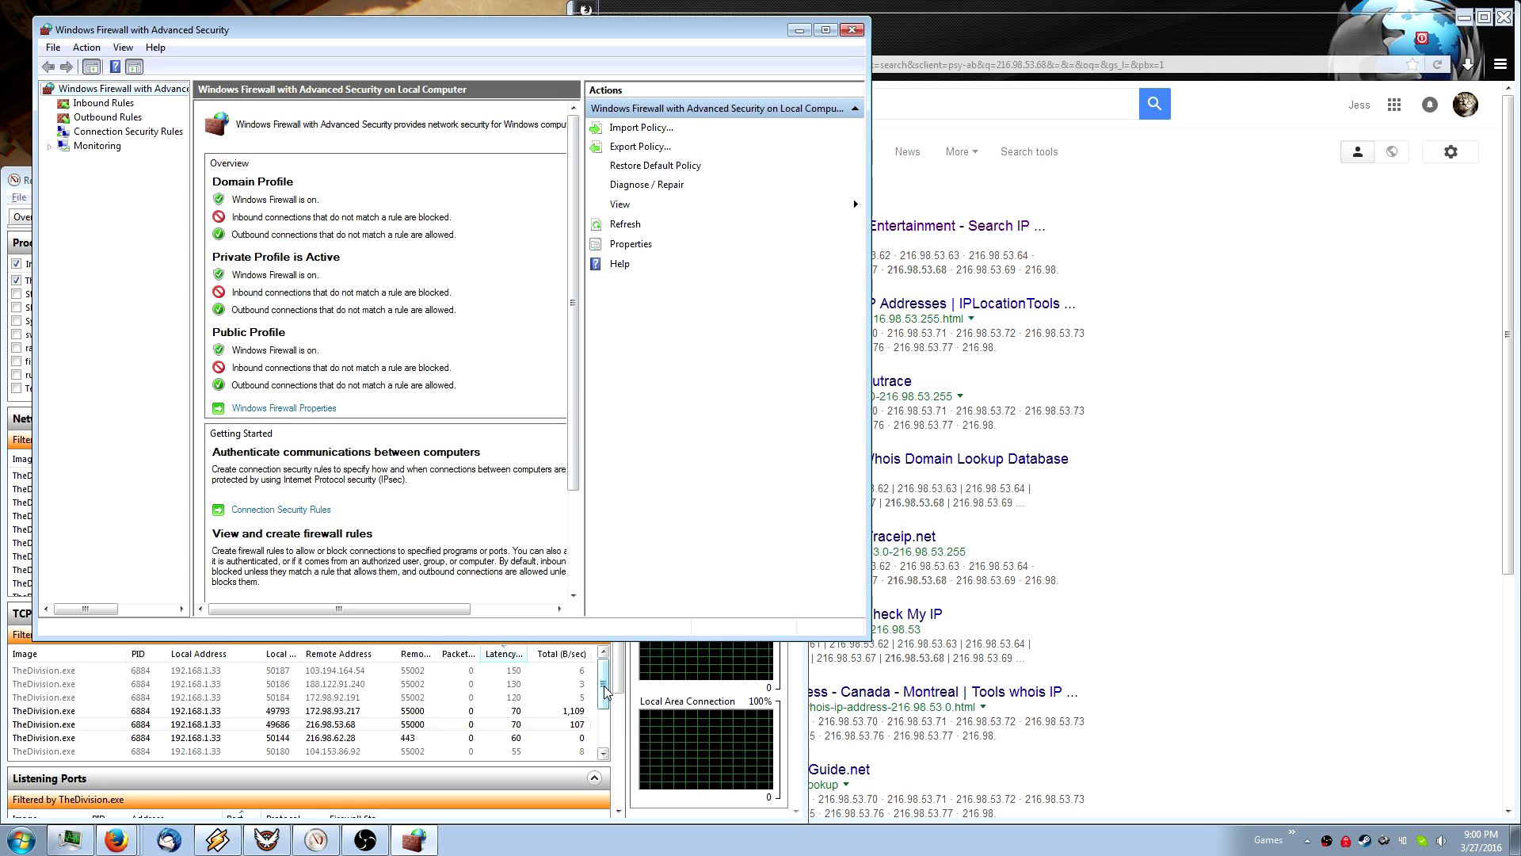
pyautogui.click(292, 689)
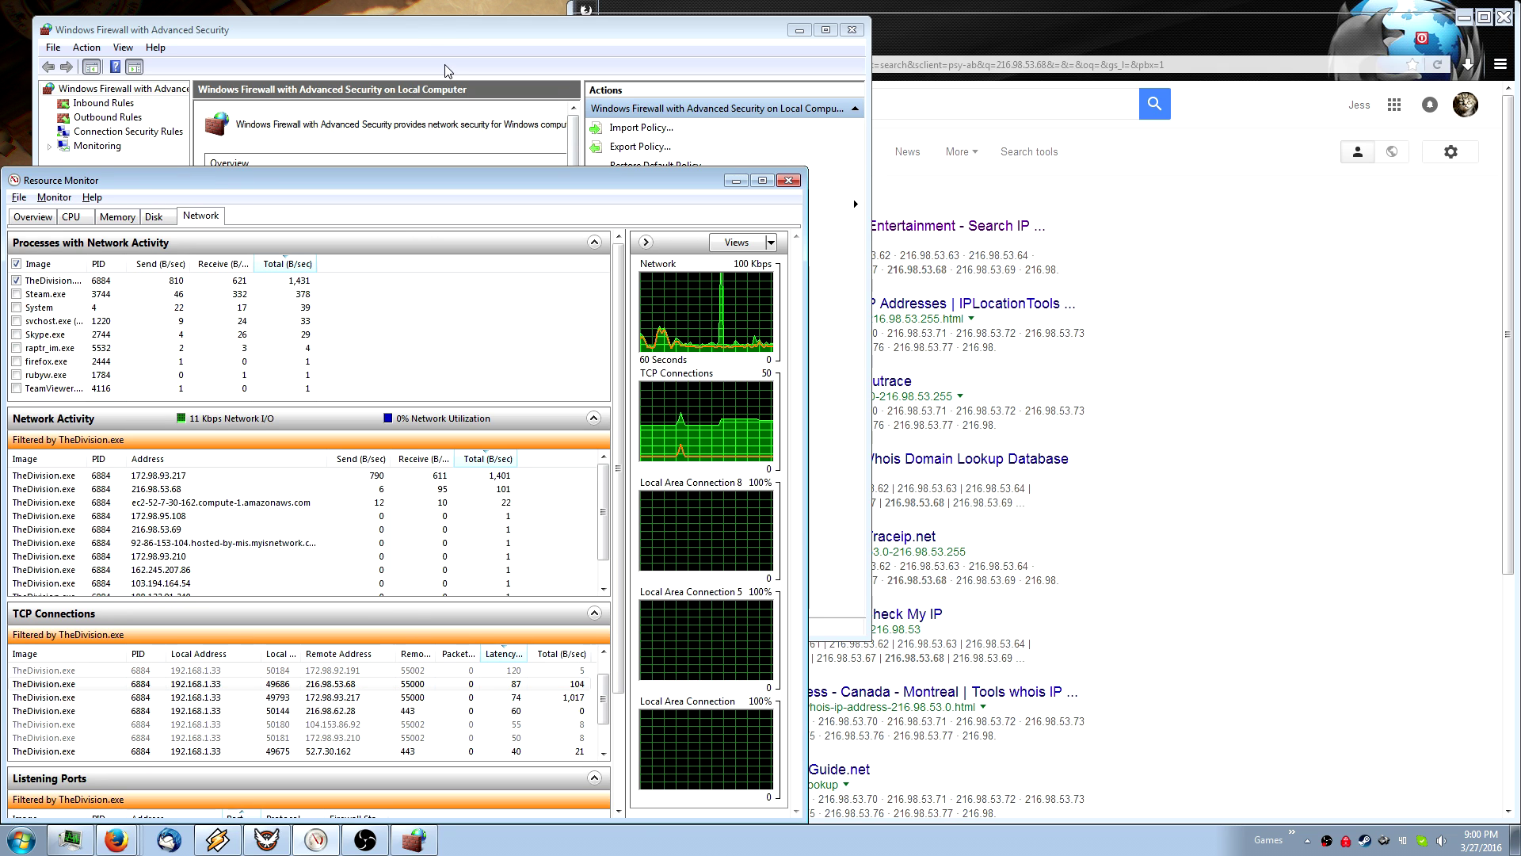
# List the firewall's Outbound Rules and begin a new outbound rule.
pyautogui.click(444, 36)
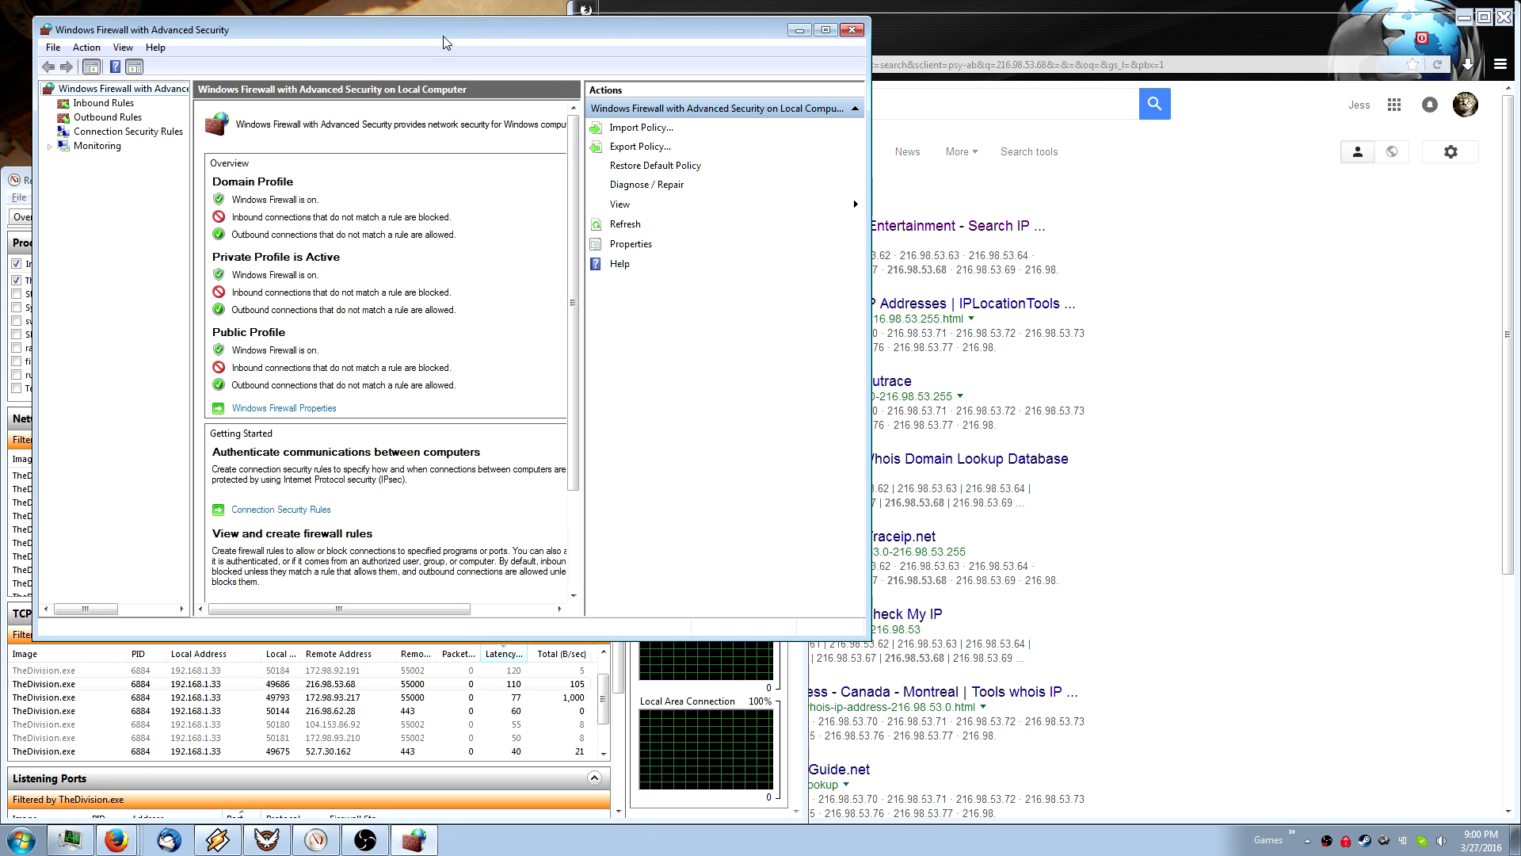
pyautogui.click(96, 119)
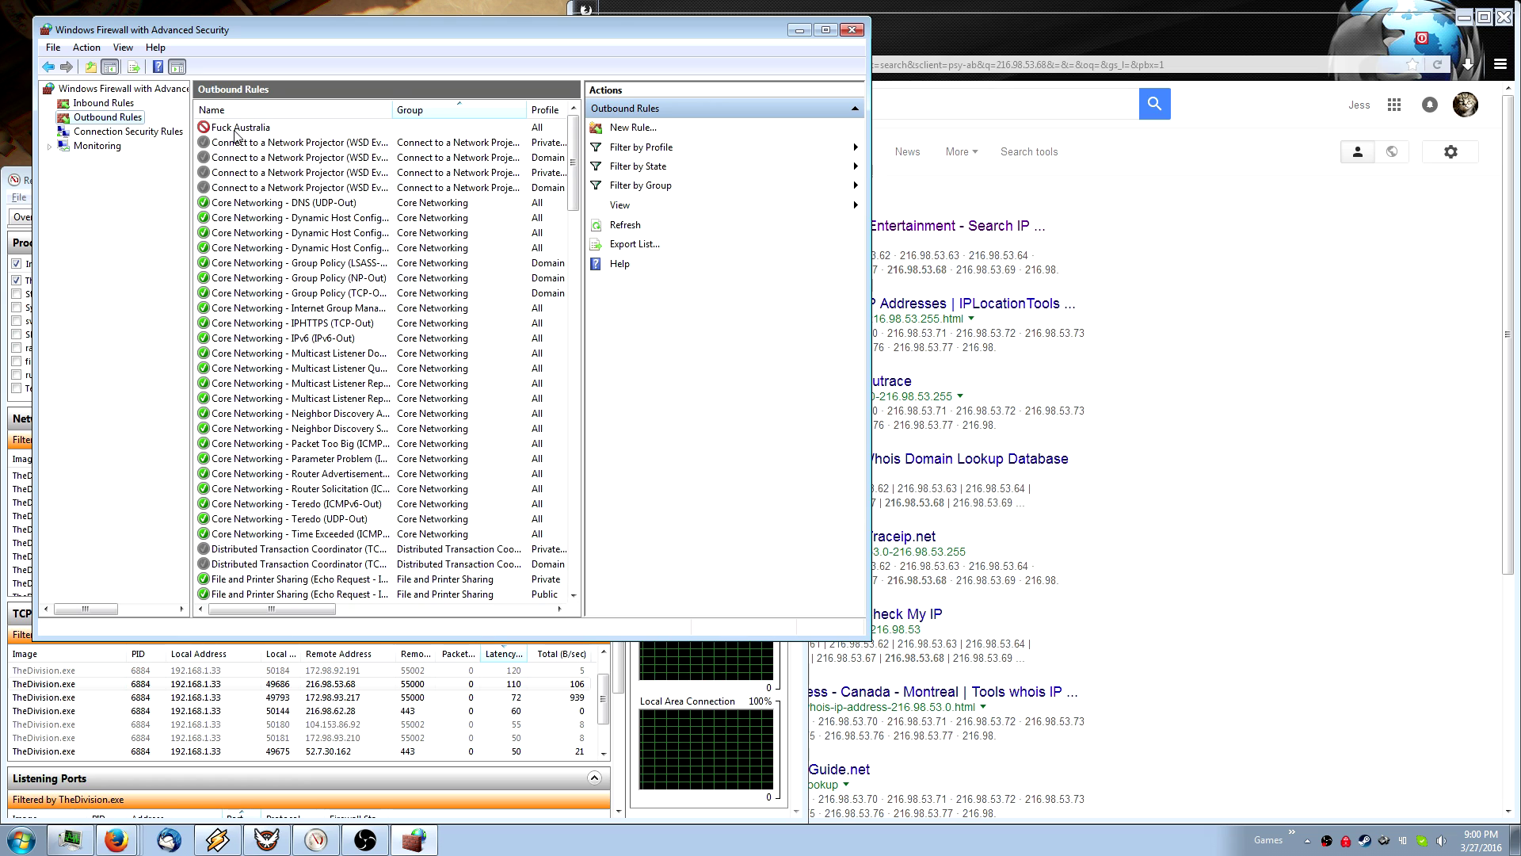
pyautogui.click(633, 129)
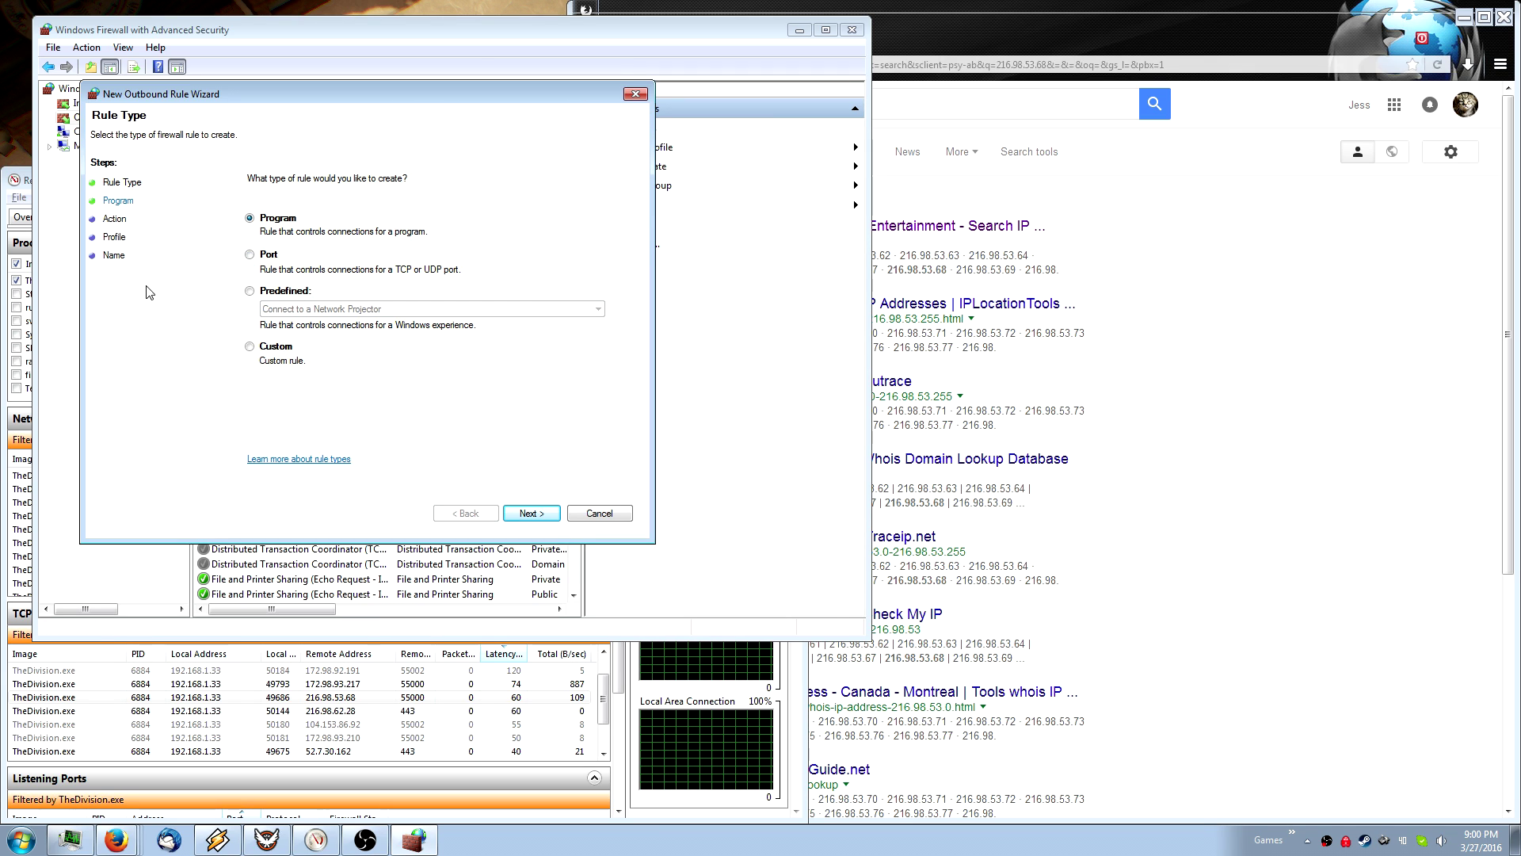
# Make it a Custom rule for all programs and any protocol, limited to specific remote IPs.
pyautogui.click(291, 346)
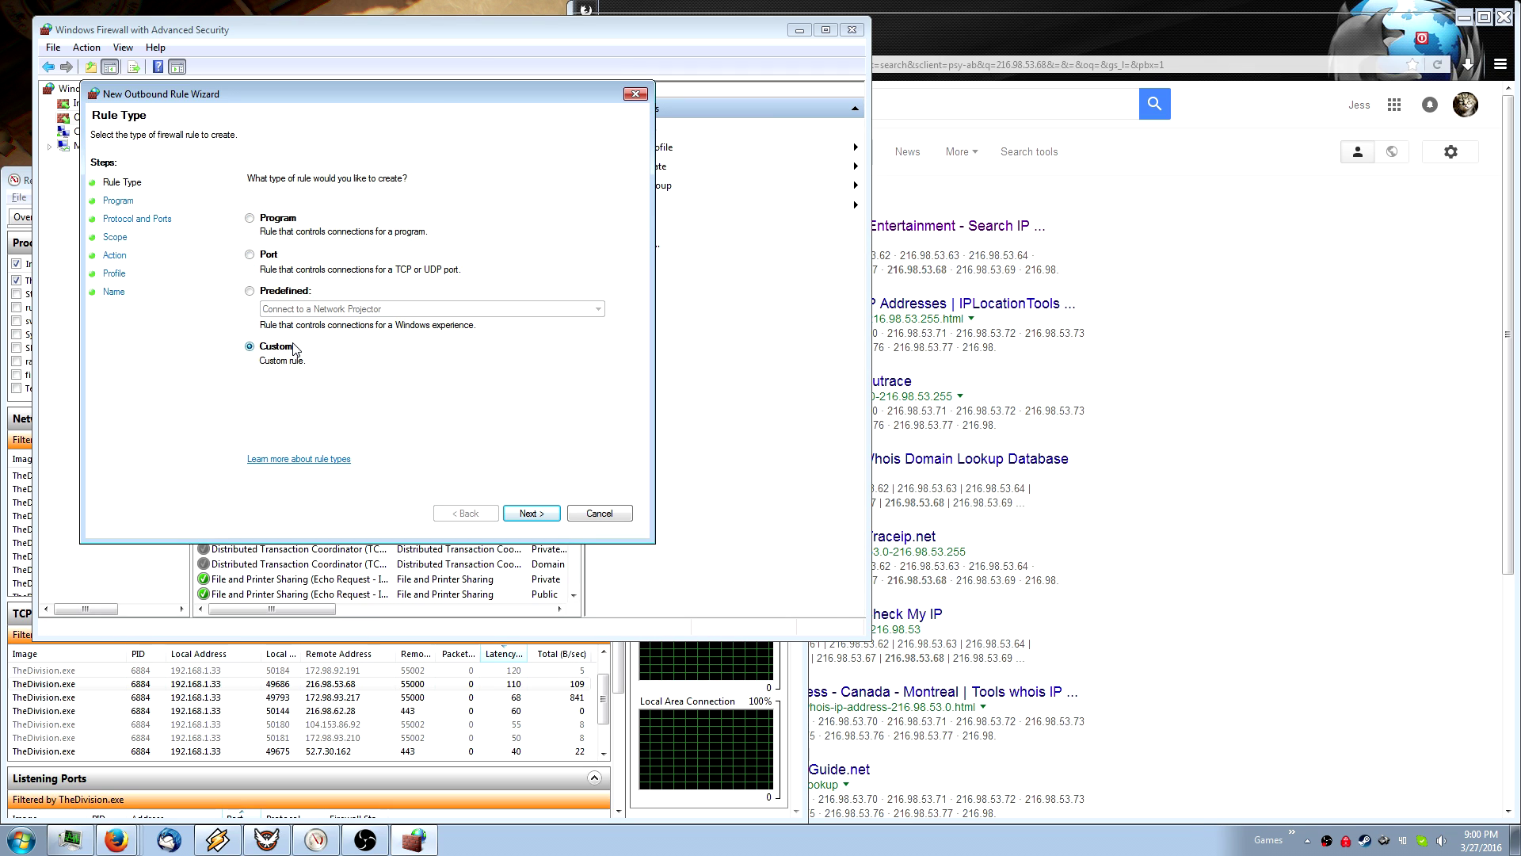
pyautogui.click(517, 516)
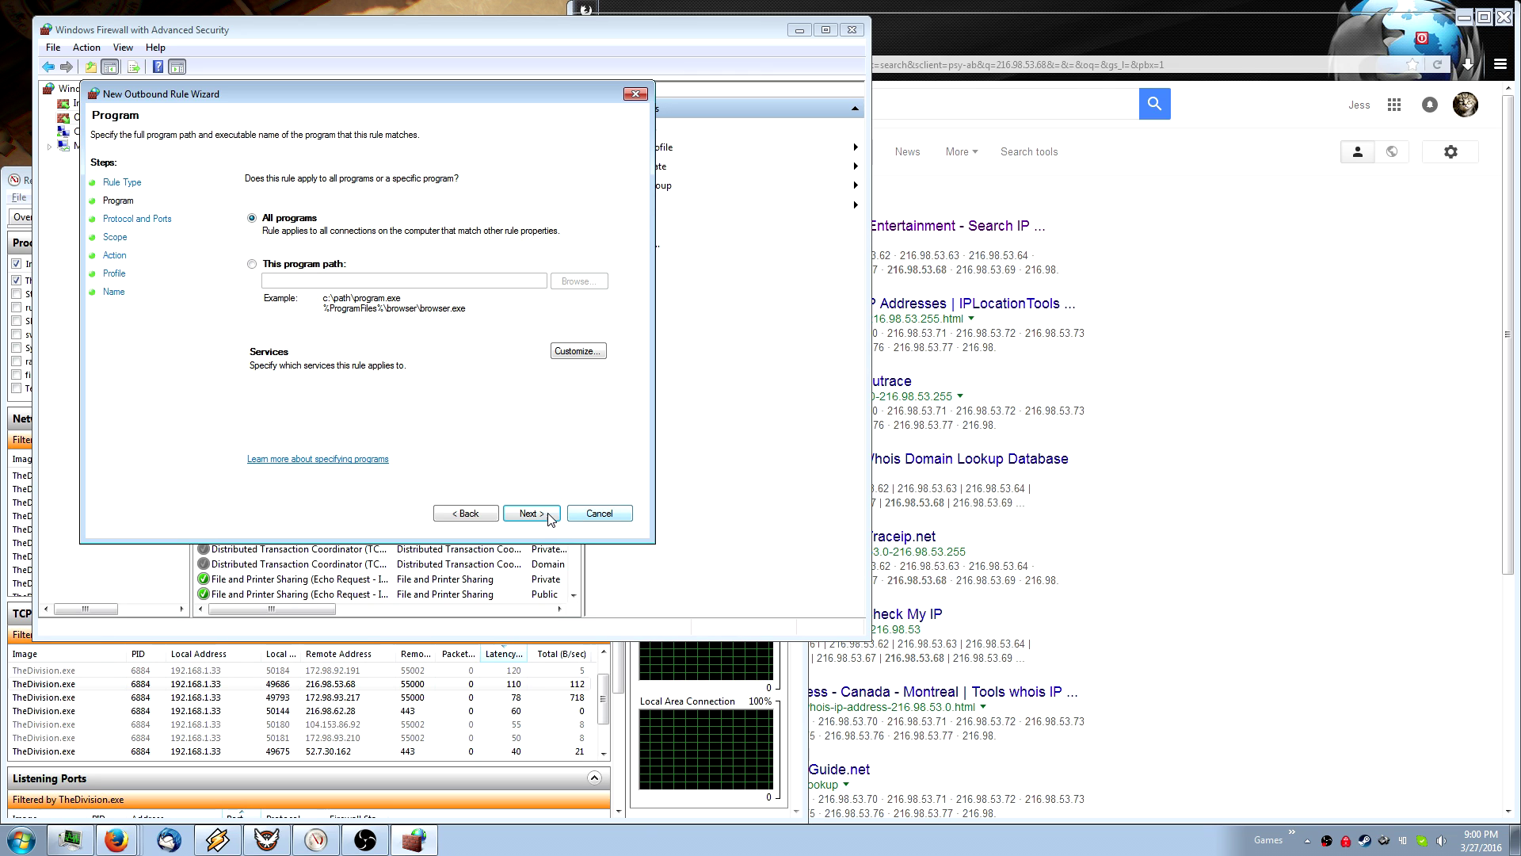
pyautogui.click(549, 517)
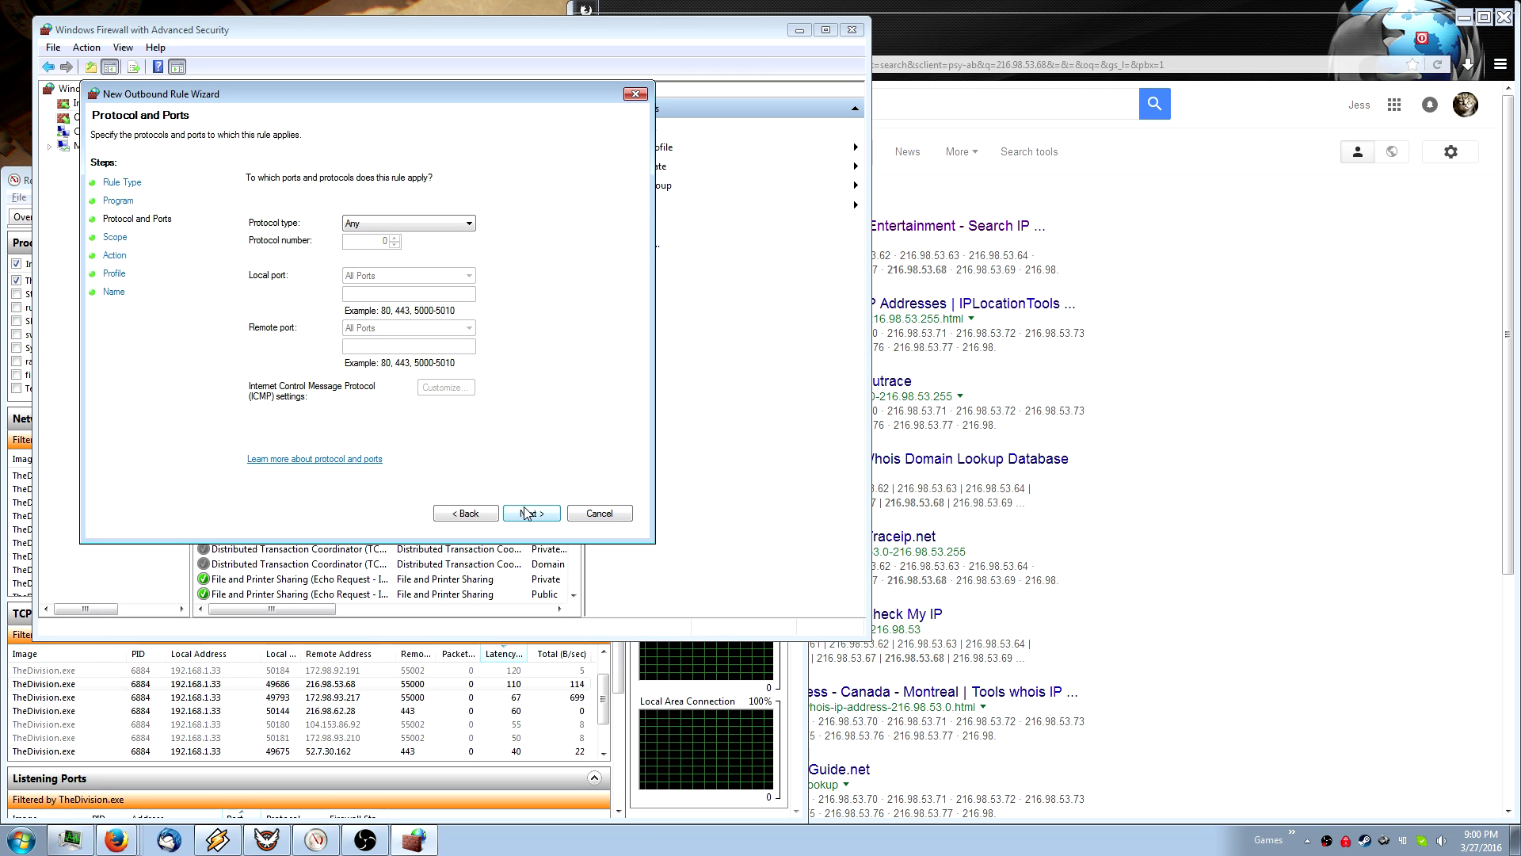
pyautogui.click(525, 513)
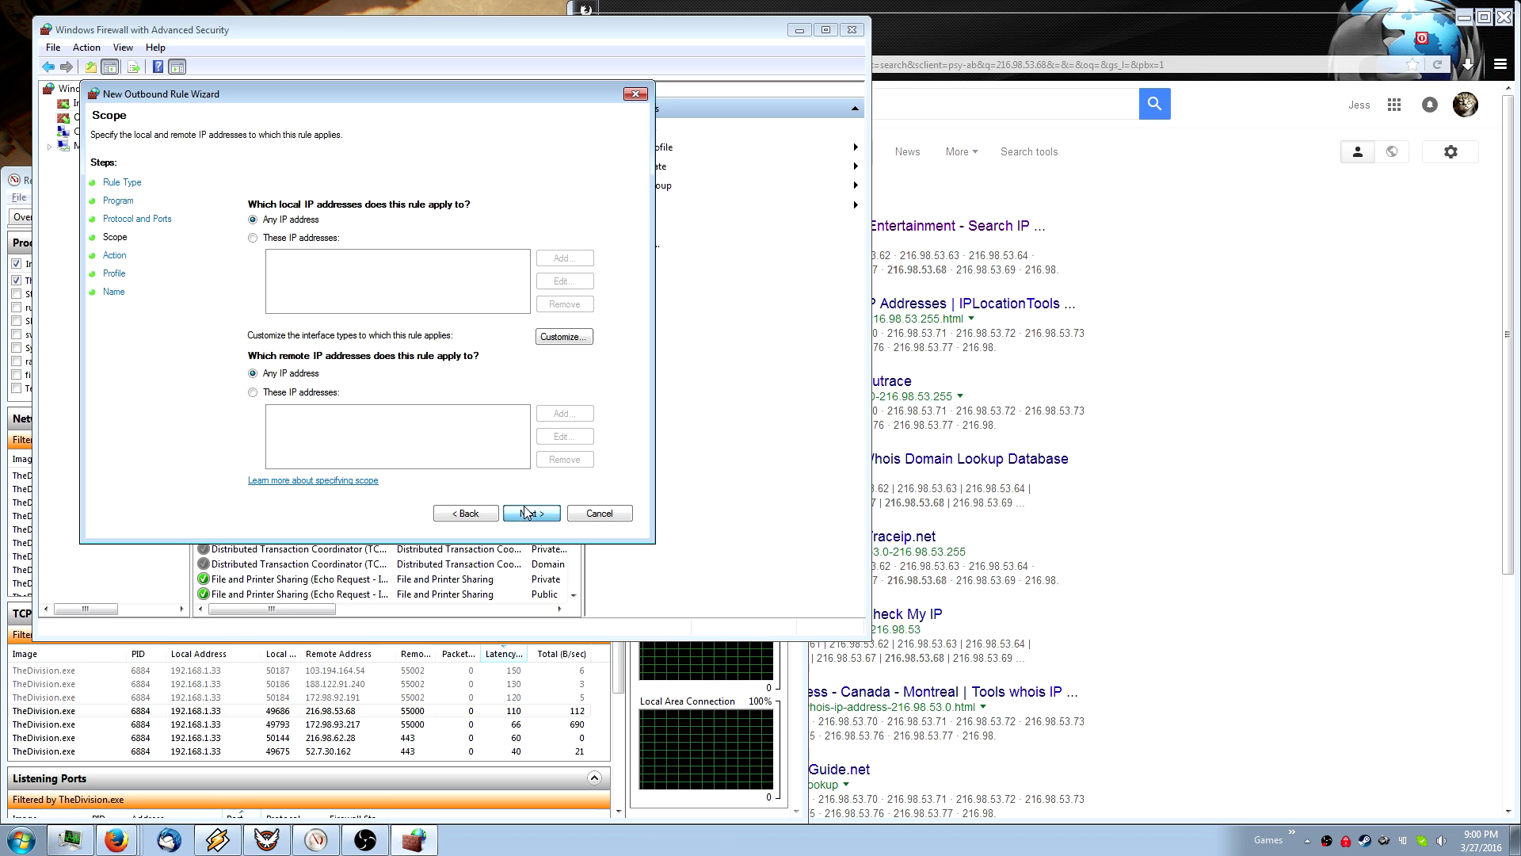
pyautogui.click(283, 394)
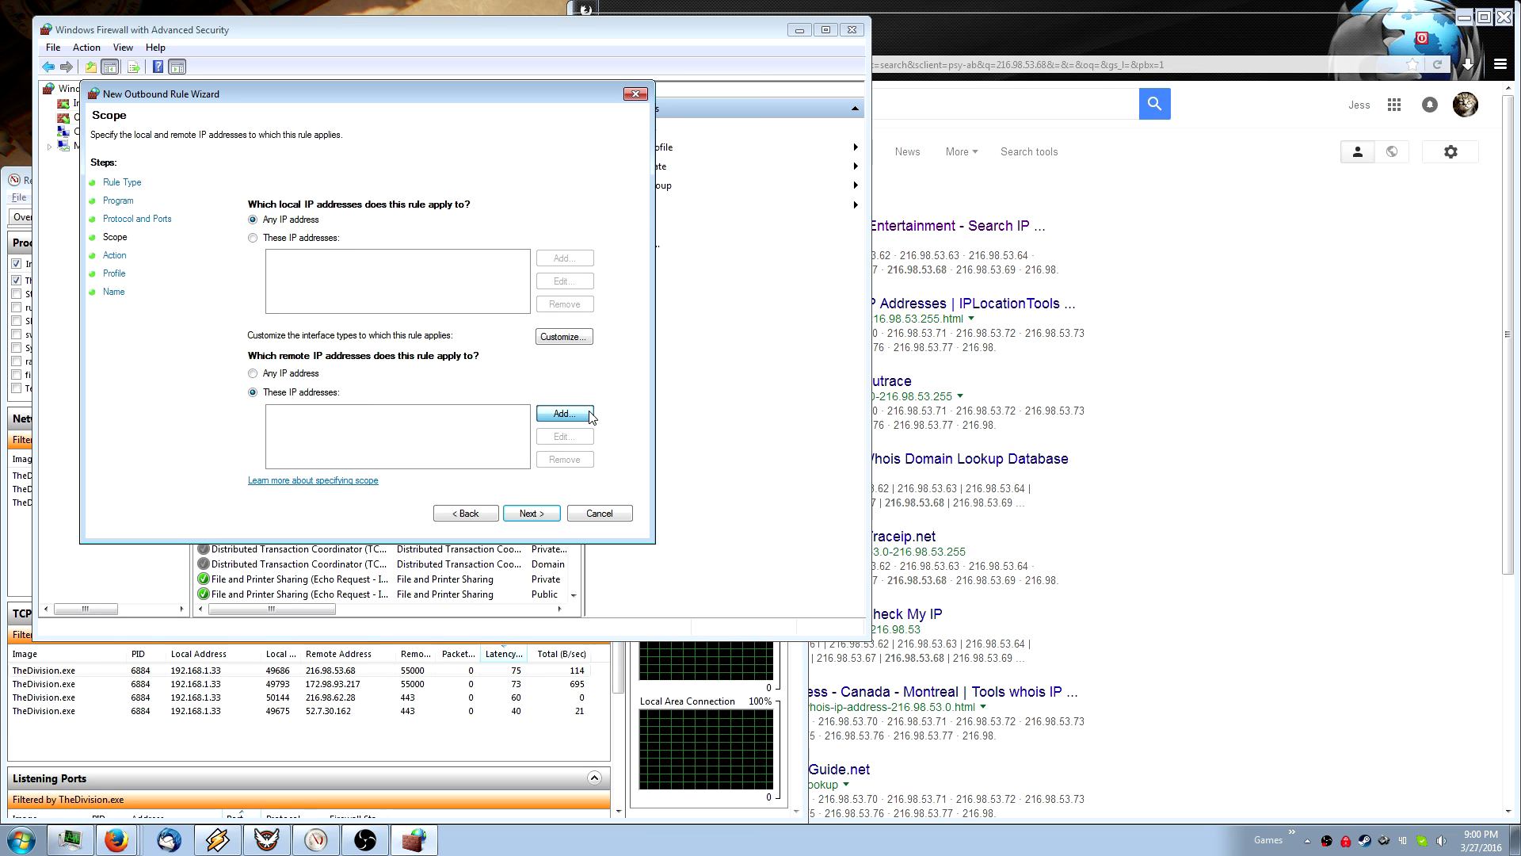
pyautogui.click(564, 413)
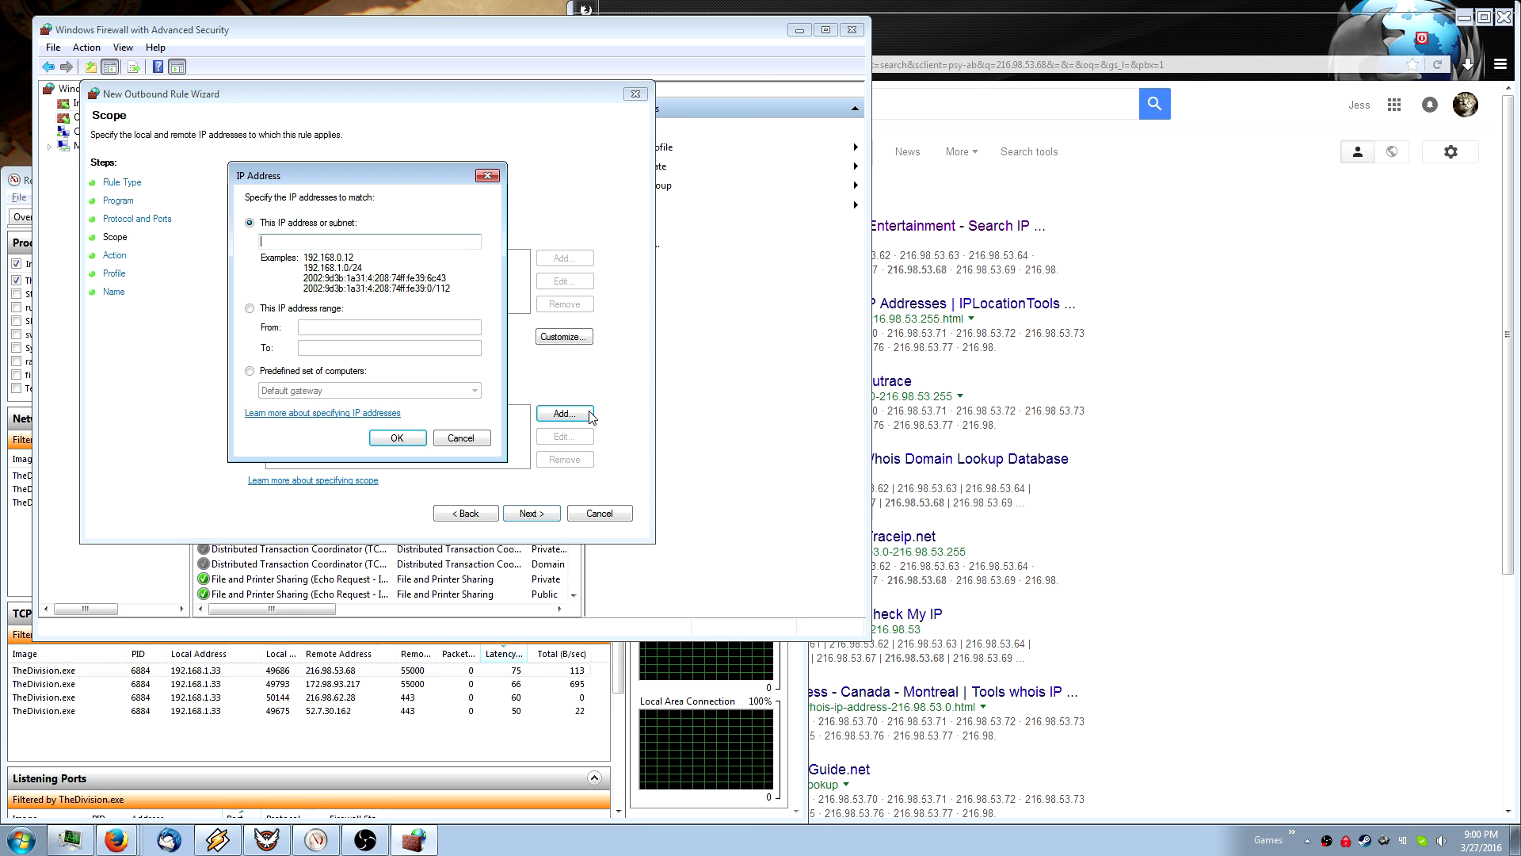
pyautogui.click(1155, 200)
# Add remote IP range 216.98.53.0 to 216.98.53.255 and advance to the Action step.
pyautogui.tripleClick(735, 103)
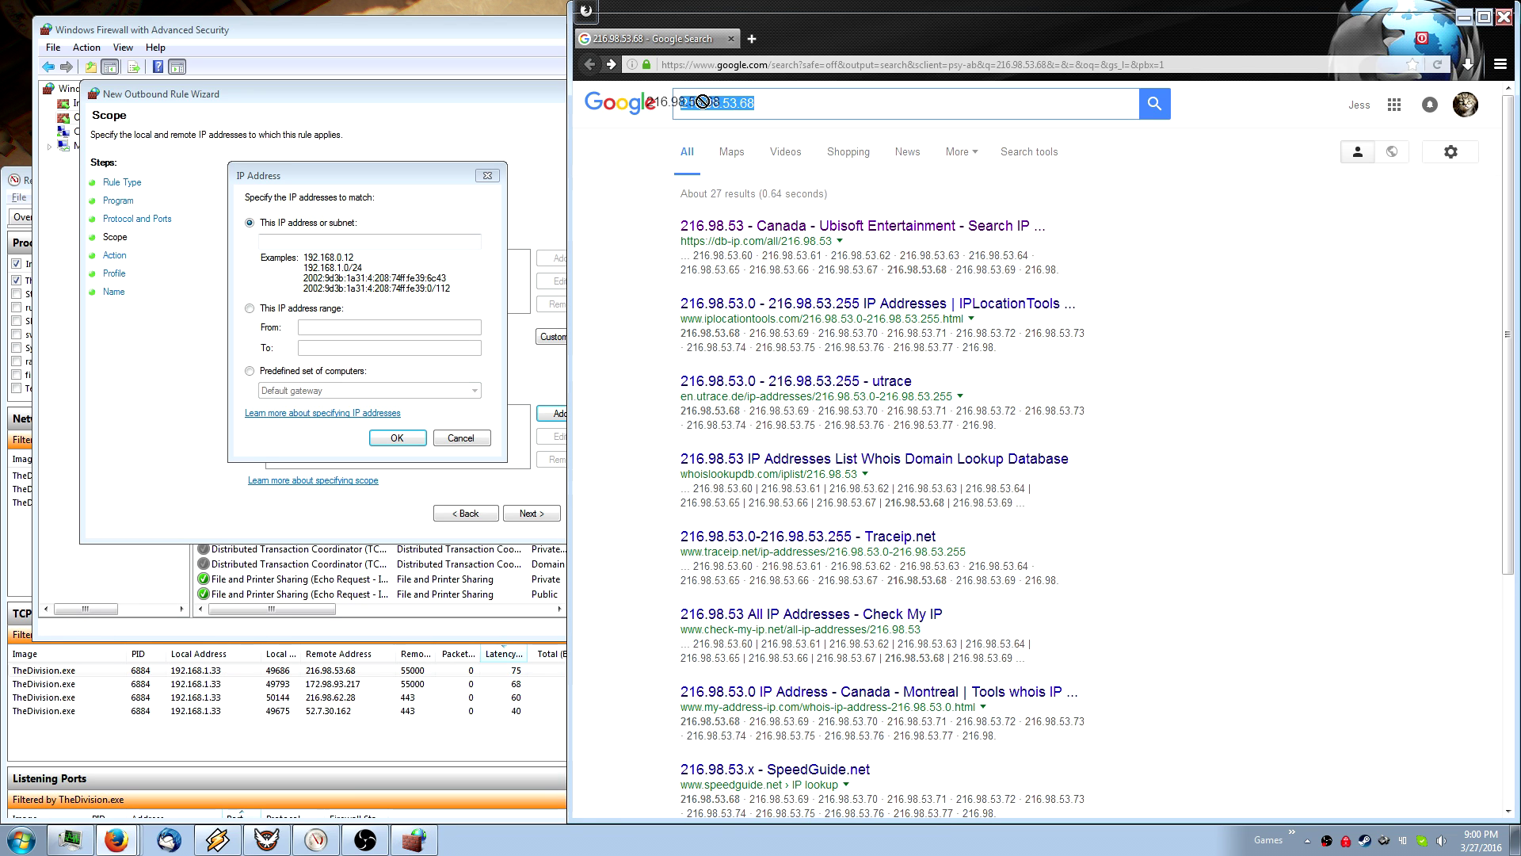
pyautogui.click(321, 328)
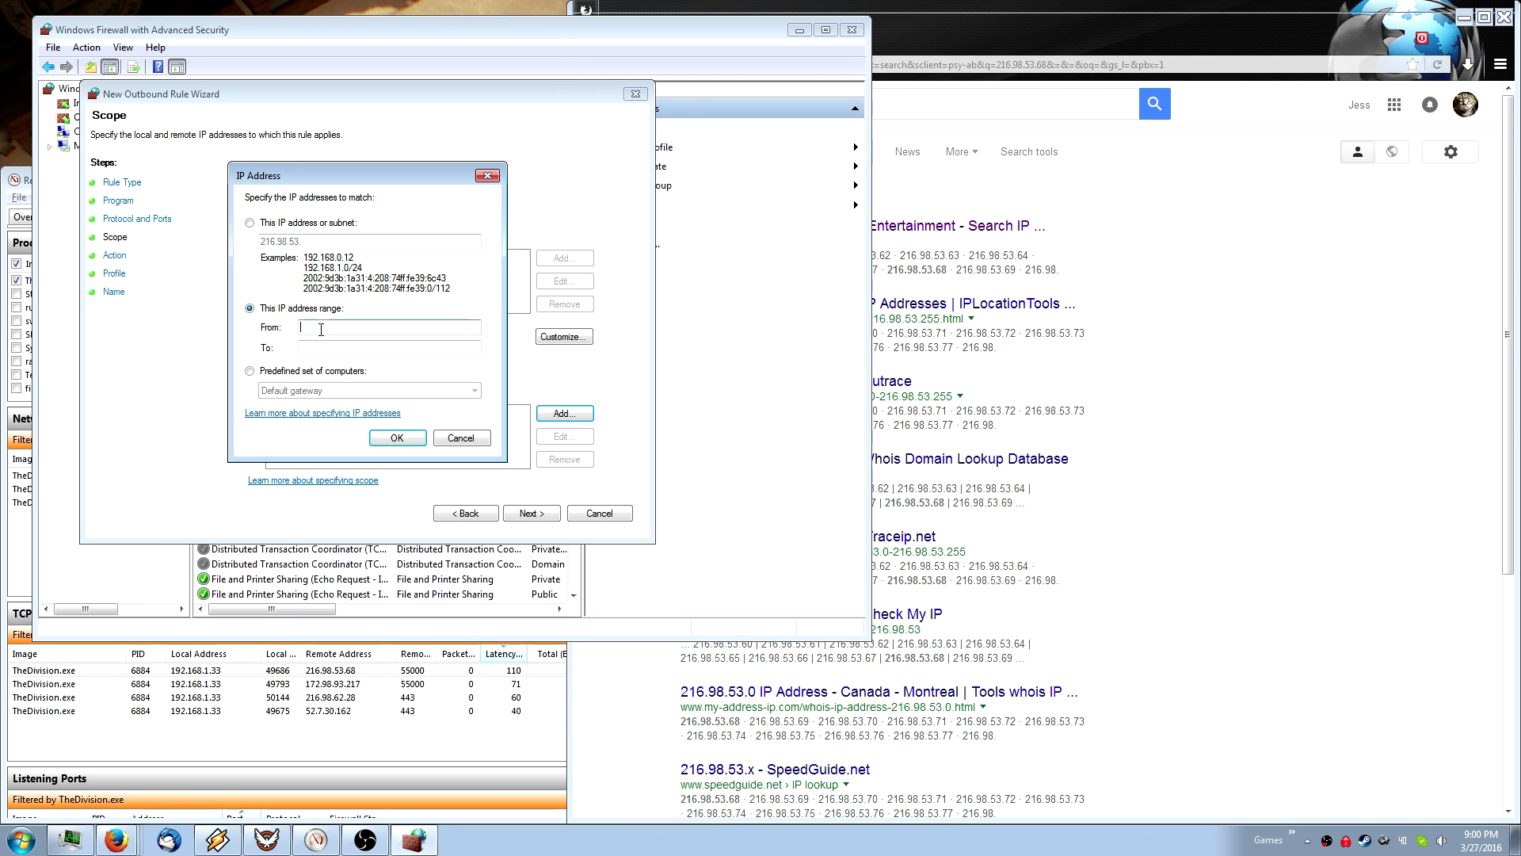
pyautogui.write('216.98.53.0')
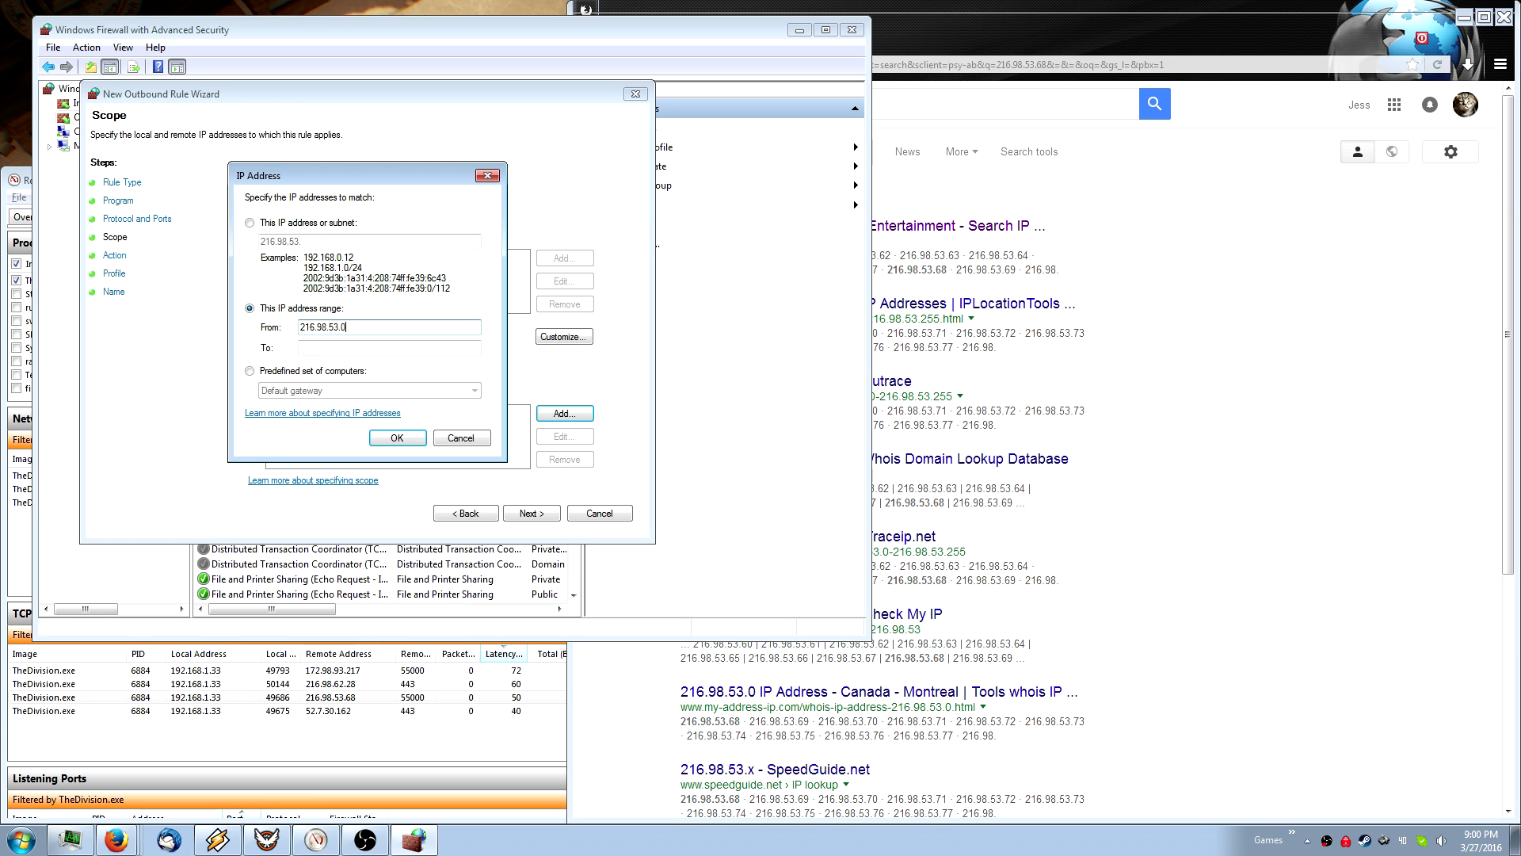
pyautogui.press('Tab')
pyautogui.write('555')
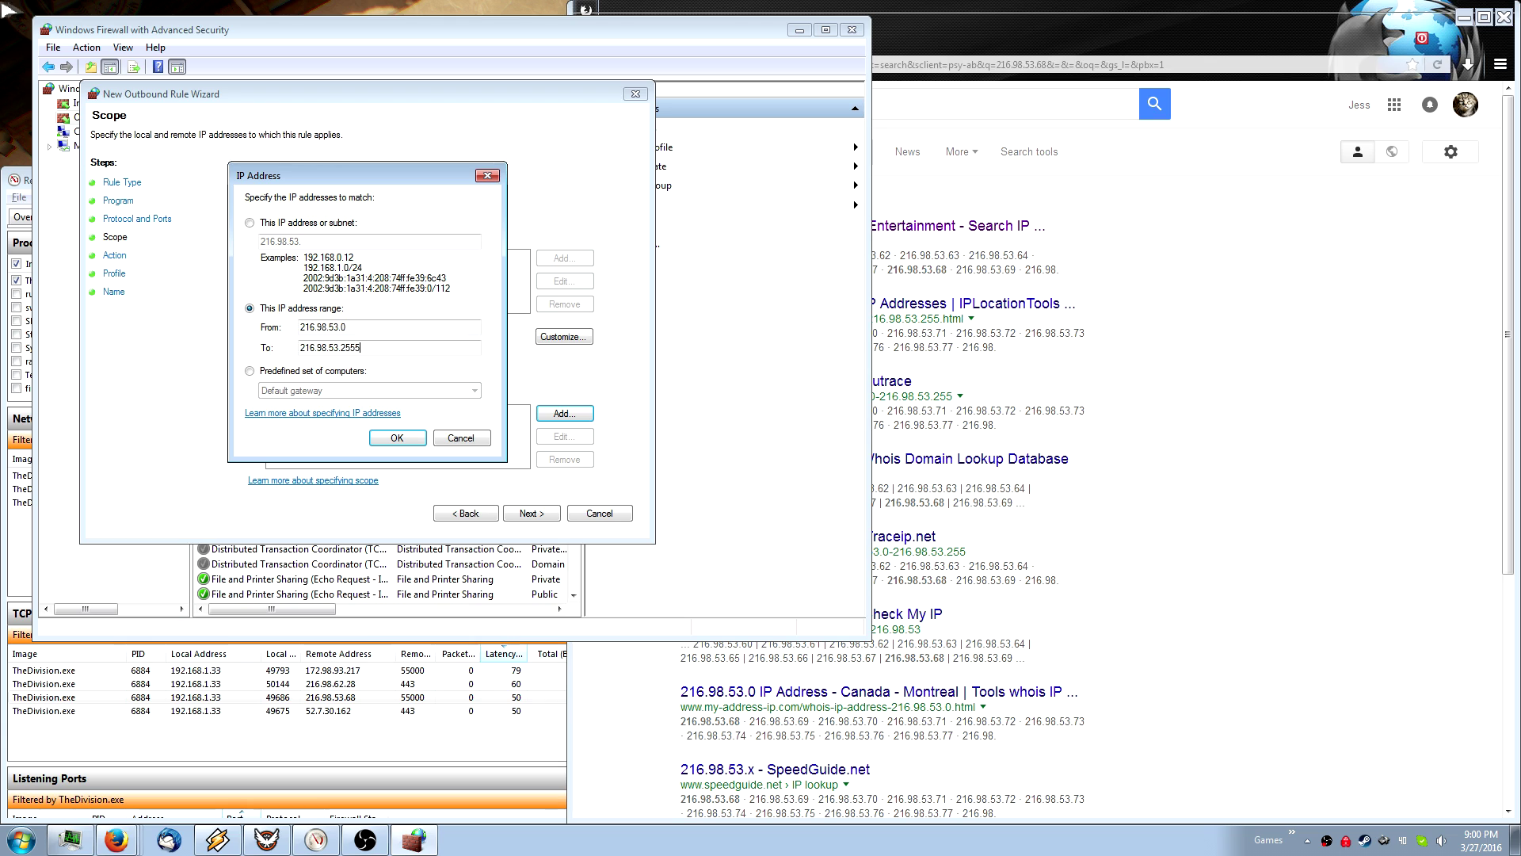
pyautogui.click(396, 438)
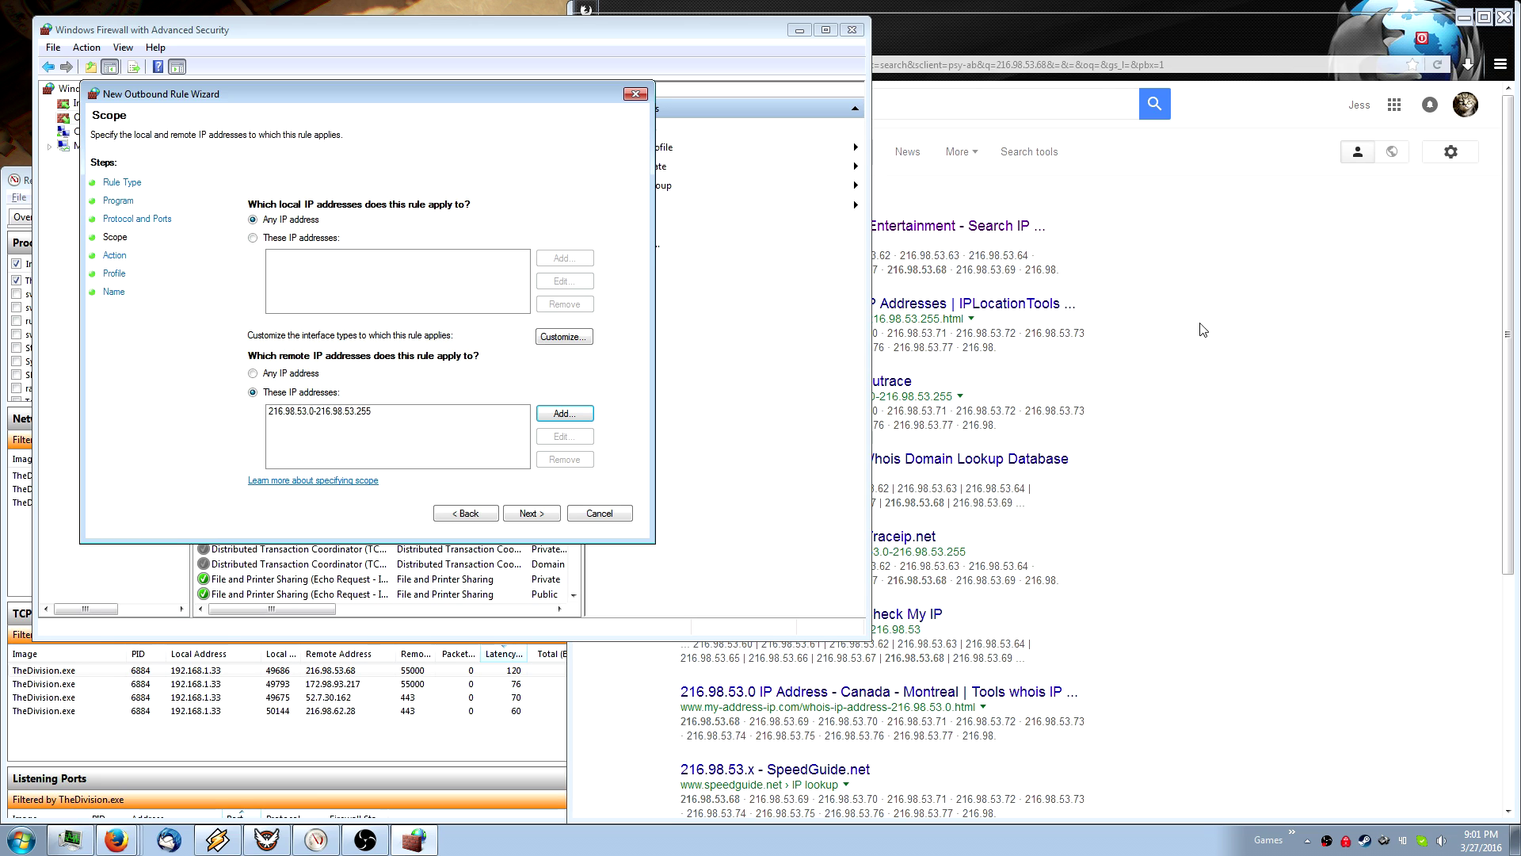
pyautogui.click(531, 514)
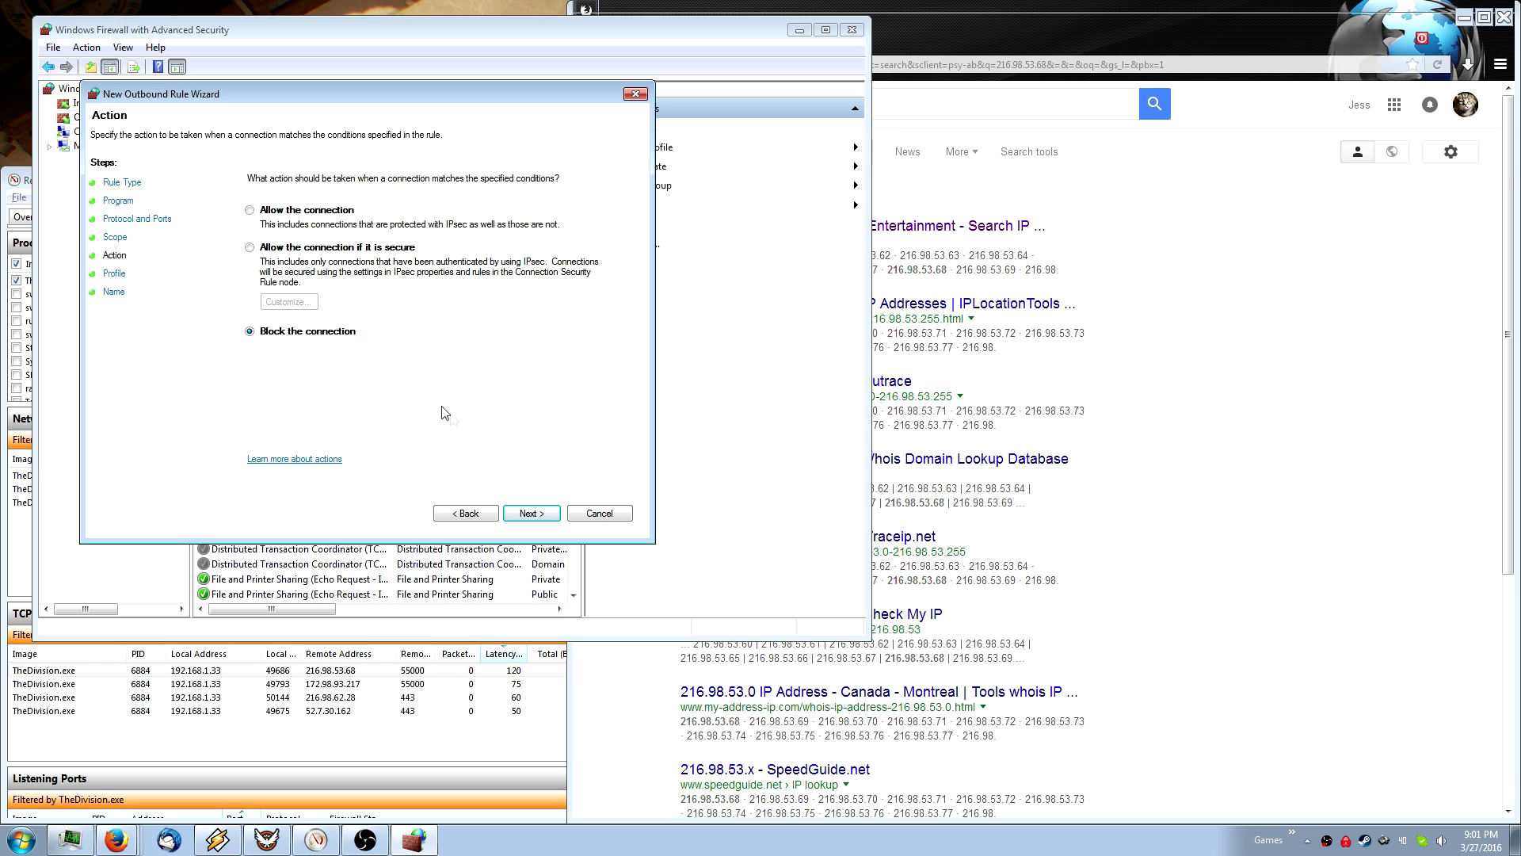
# Keep blocking on Domain, Private and Public profiles and name the rule 'Ubisoft Canada Block'.
pyautogui.click(540, 517)
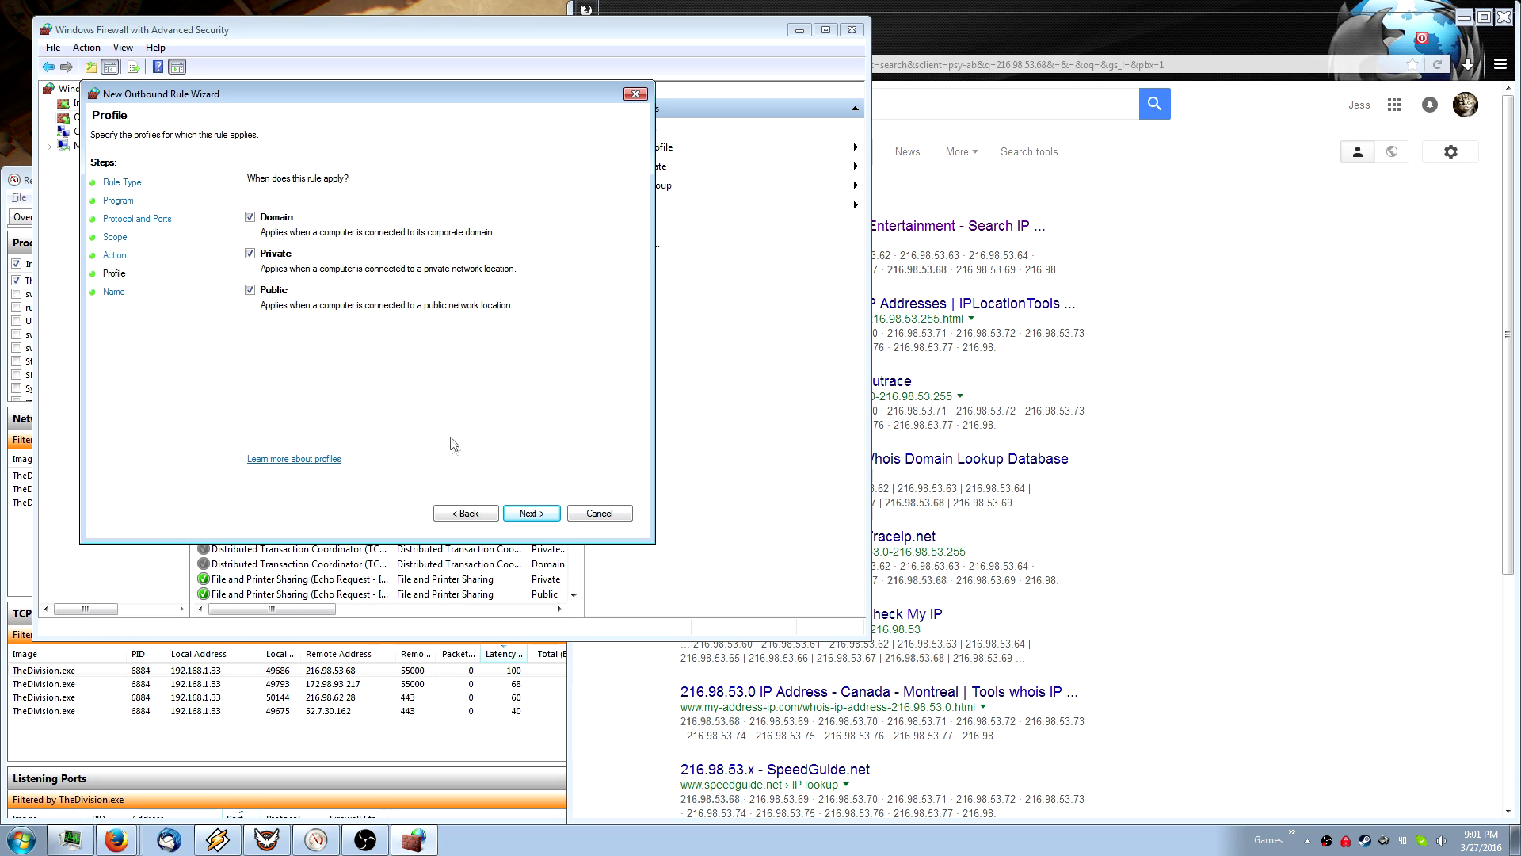
pyautogui.click(530, 514)
pyautogui.click(316, 248)
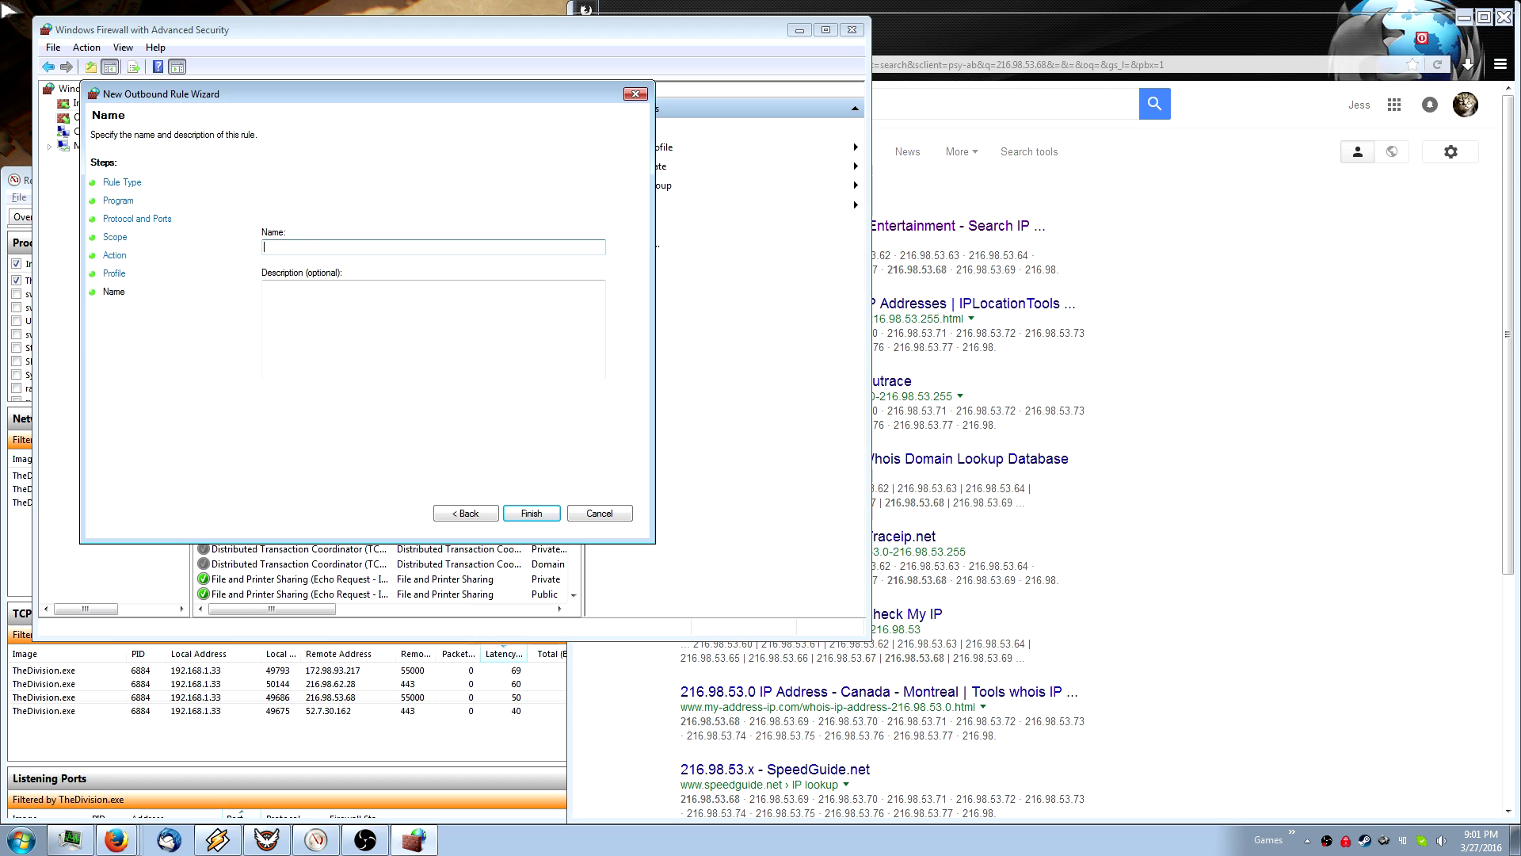
pyautogui.write('Ubisoft')
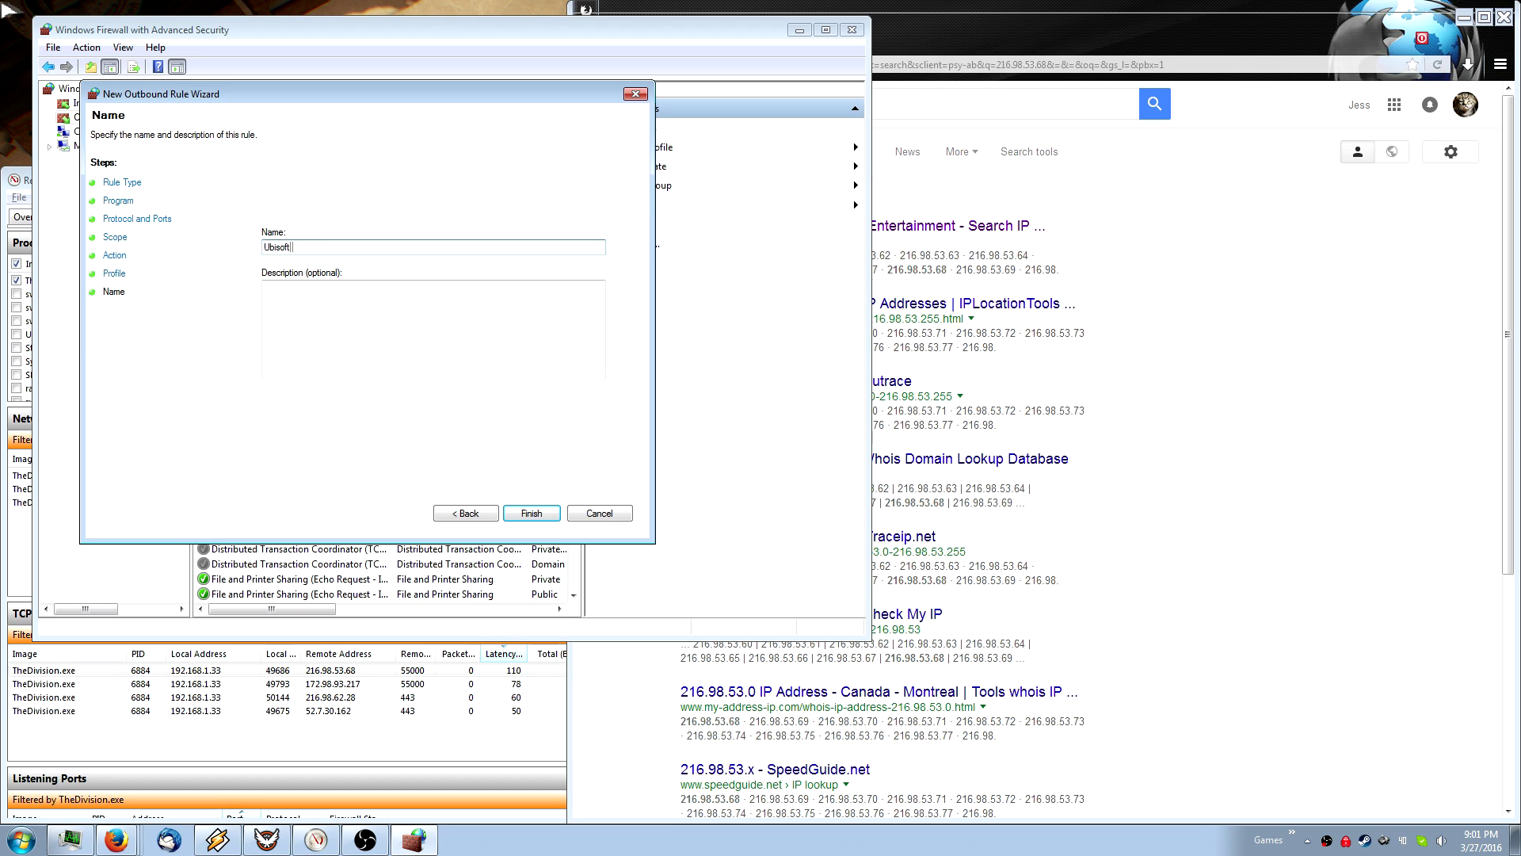
pyautogui.write(' Canada B')
pyautogui.write('lock')
# Cancel the wizard and open the Australian server block rule's properties to its Scope tab.
pyautogui.click(625, 517)
pyautogui.click(259, 129)
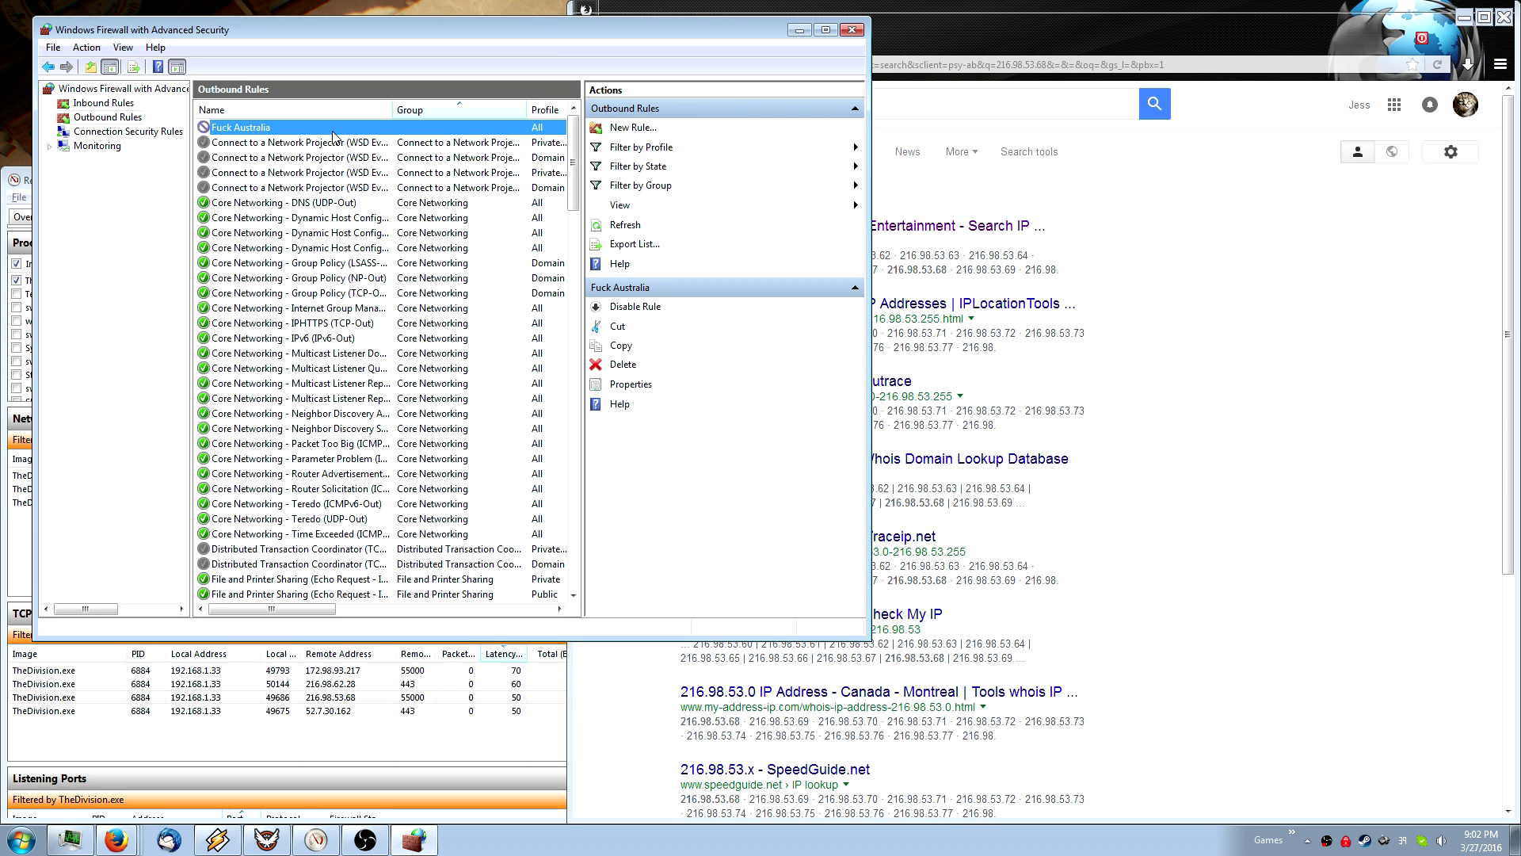
pyautogui.rightClick(305, 131)
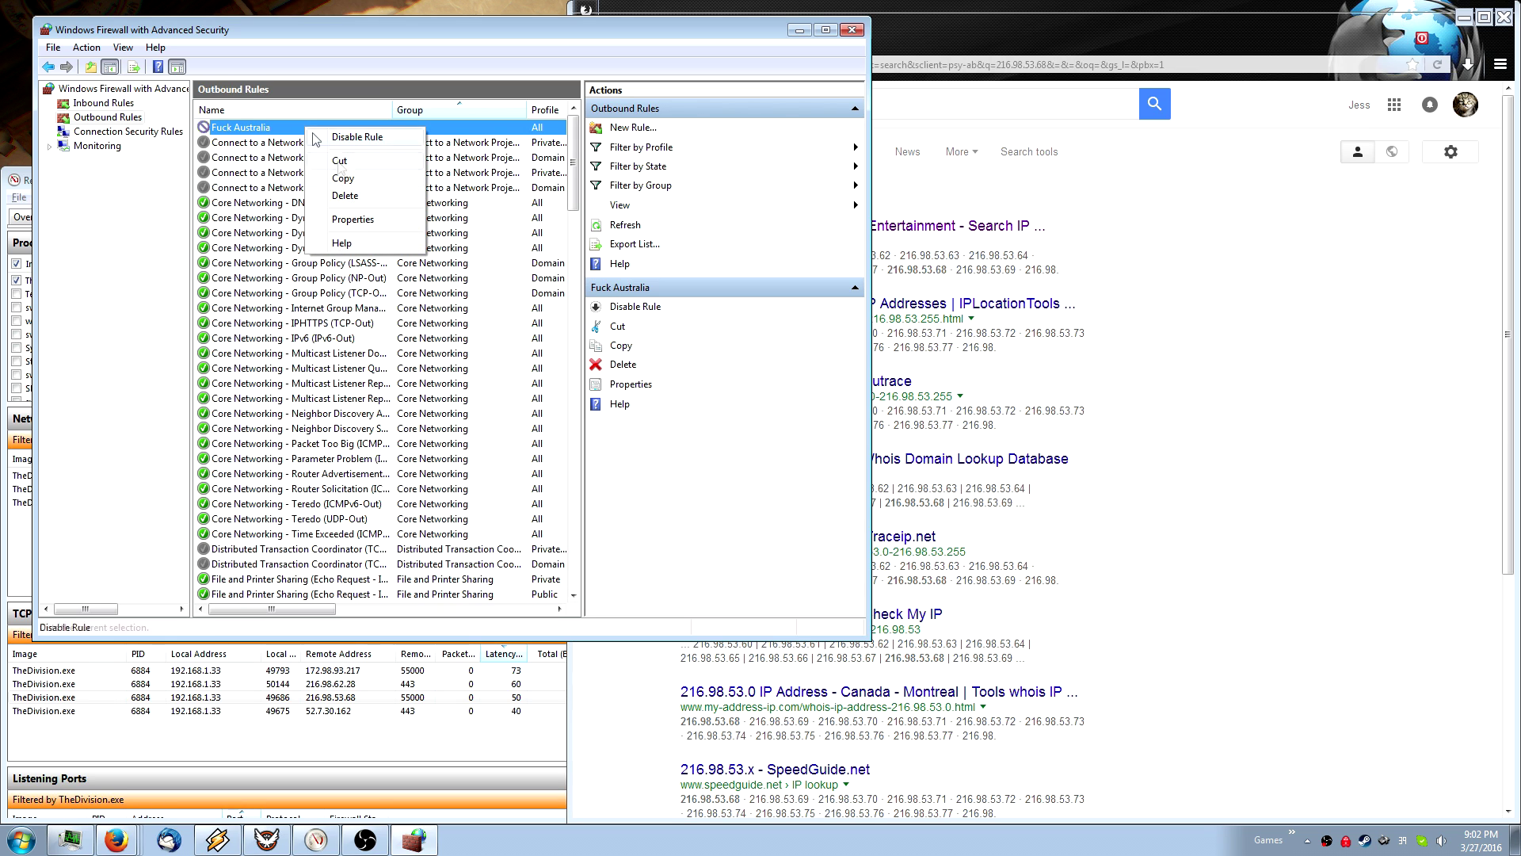
pyautogui.click(362, 228)
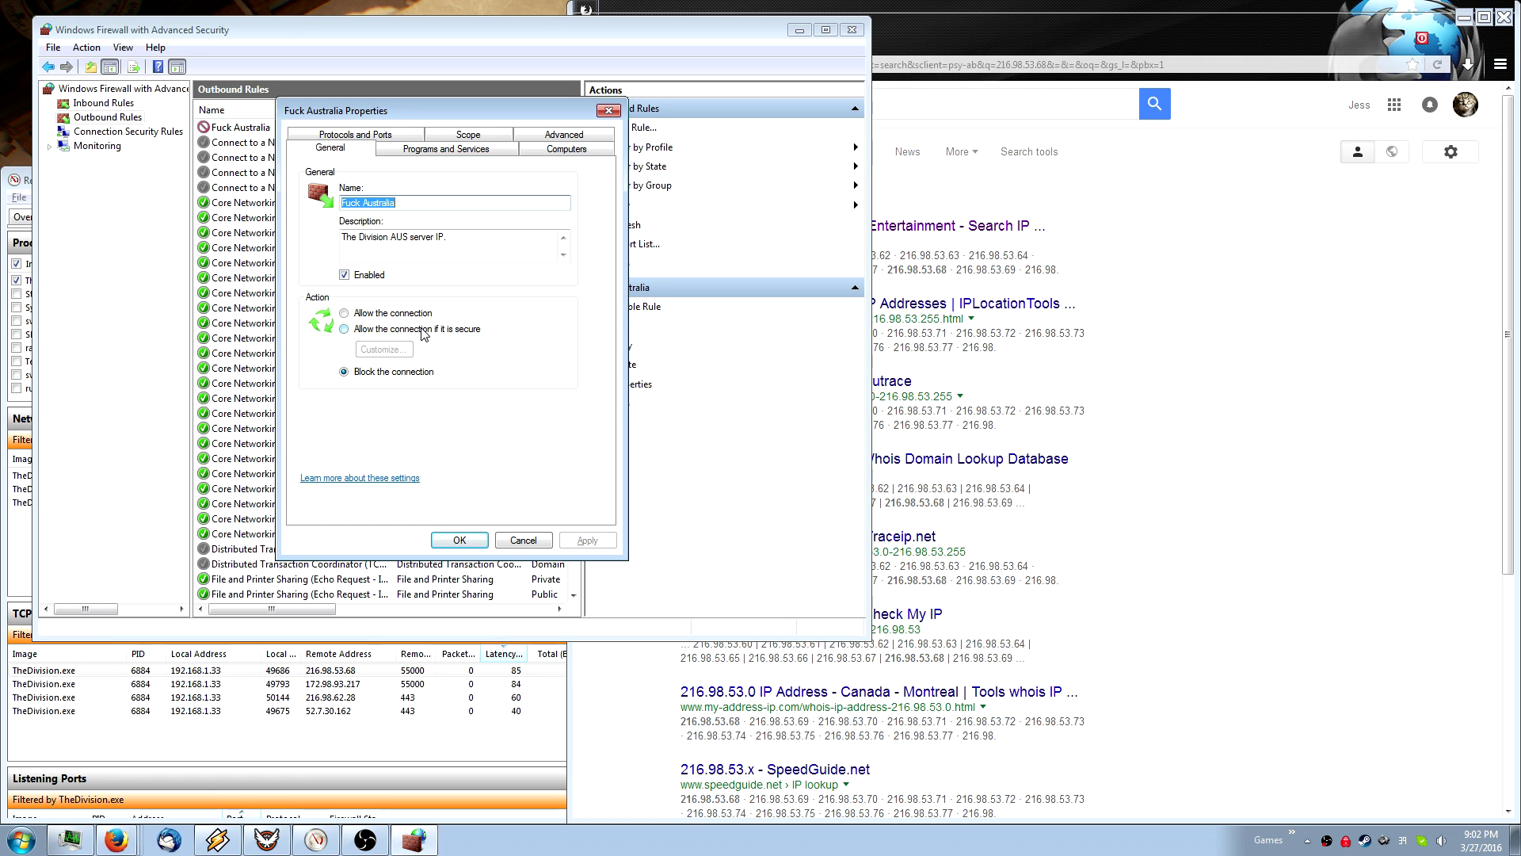
pyautogui.click(478, 133)
# Check the remote range 109.200.215.0–109.200.215.255, close the properties unchanged, and list inbound rules.
pyautogui.click(453, 357)
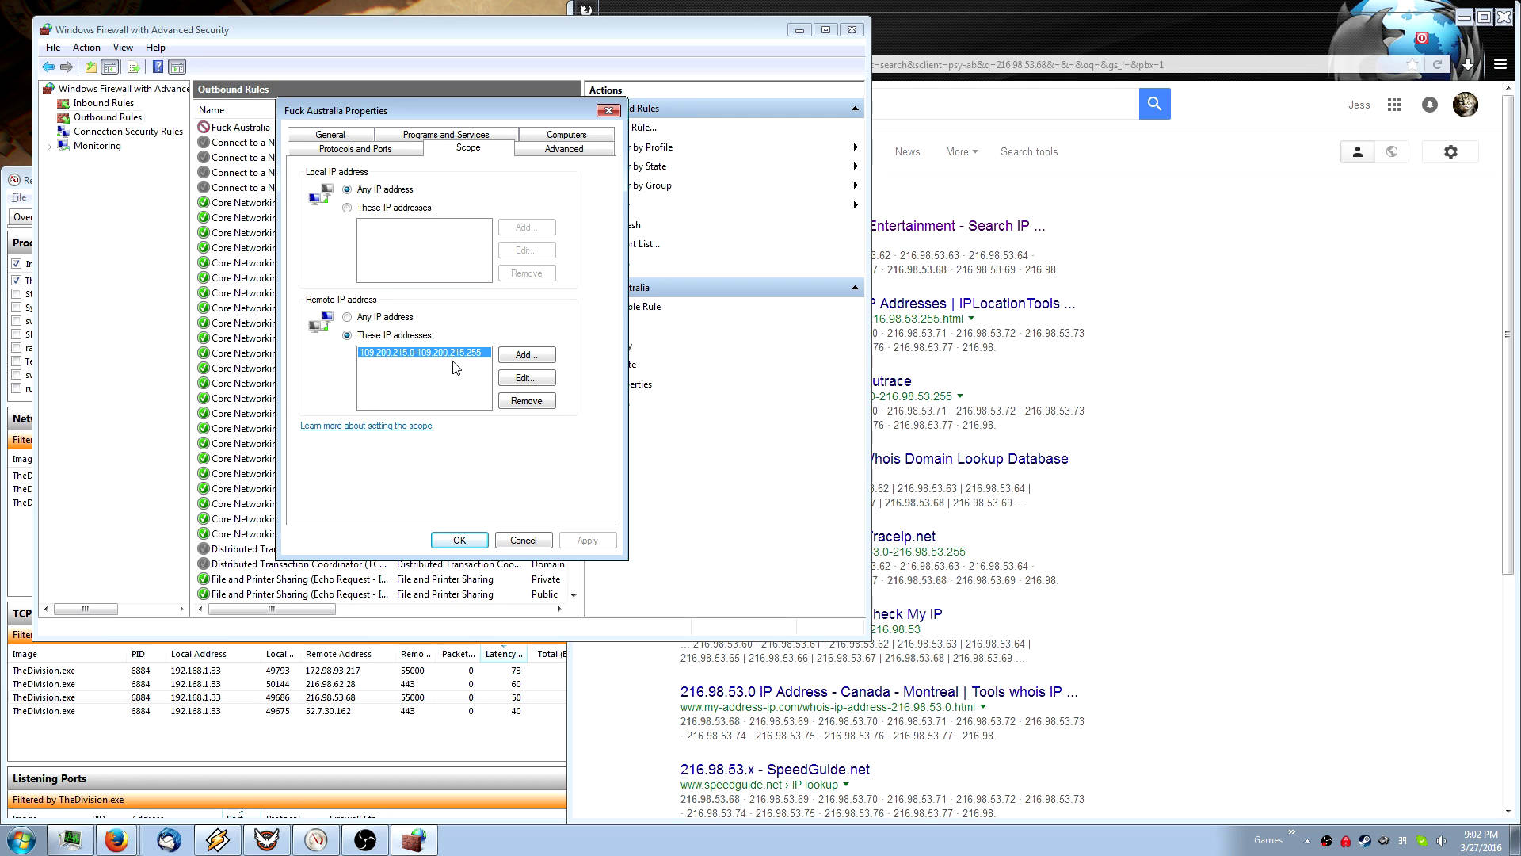
pyautogui.click(530, 542)
pyautogui.click(102, 103)
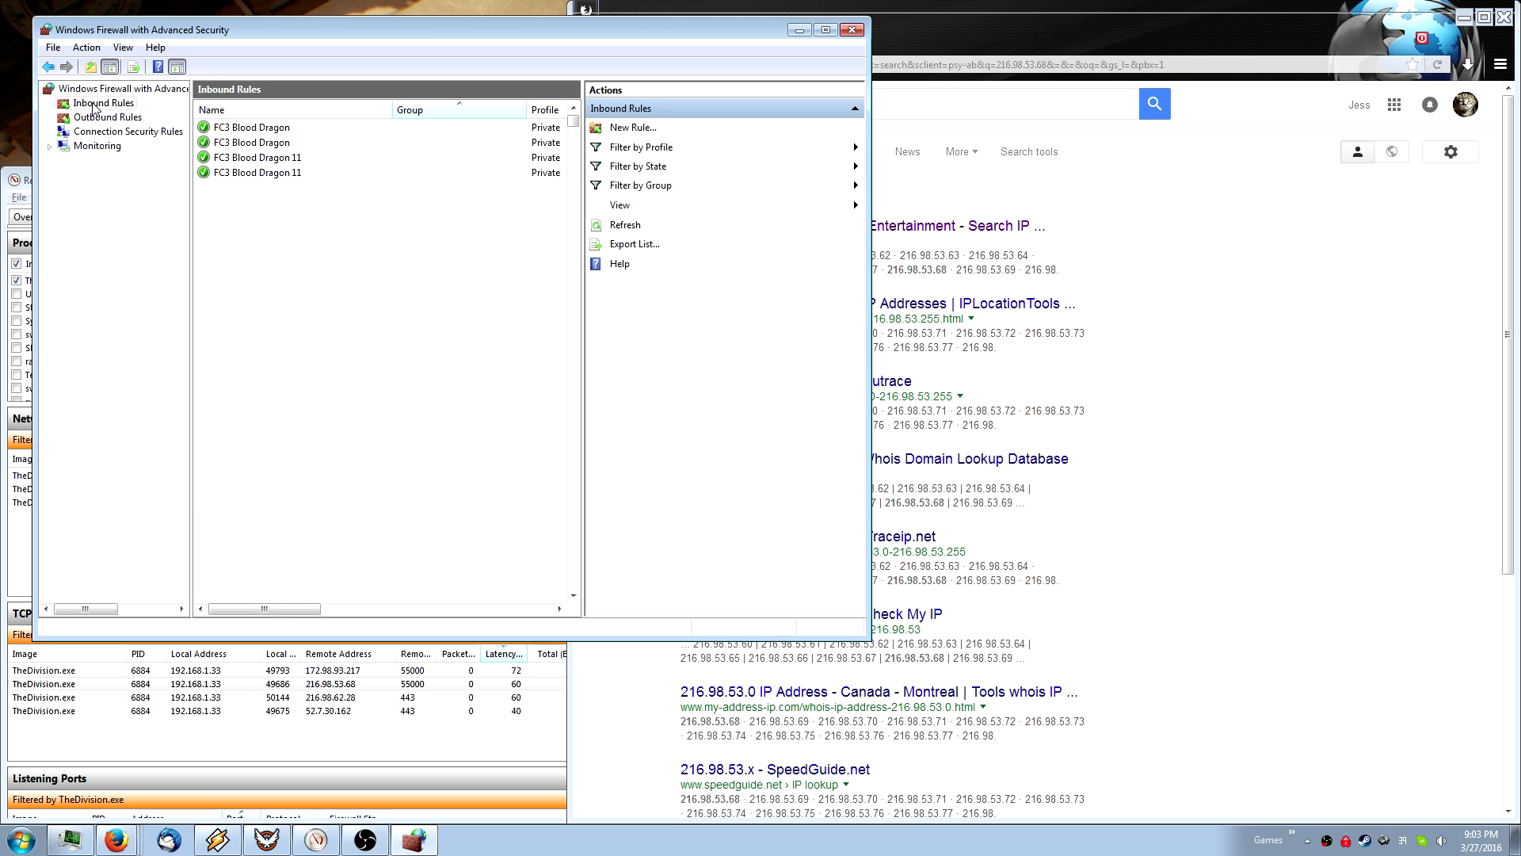
pyautogui.scroll(-6, 452, 282)
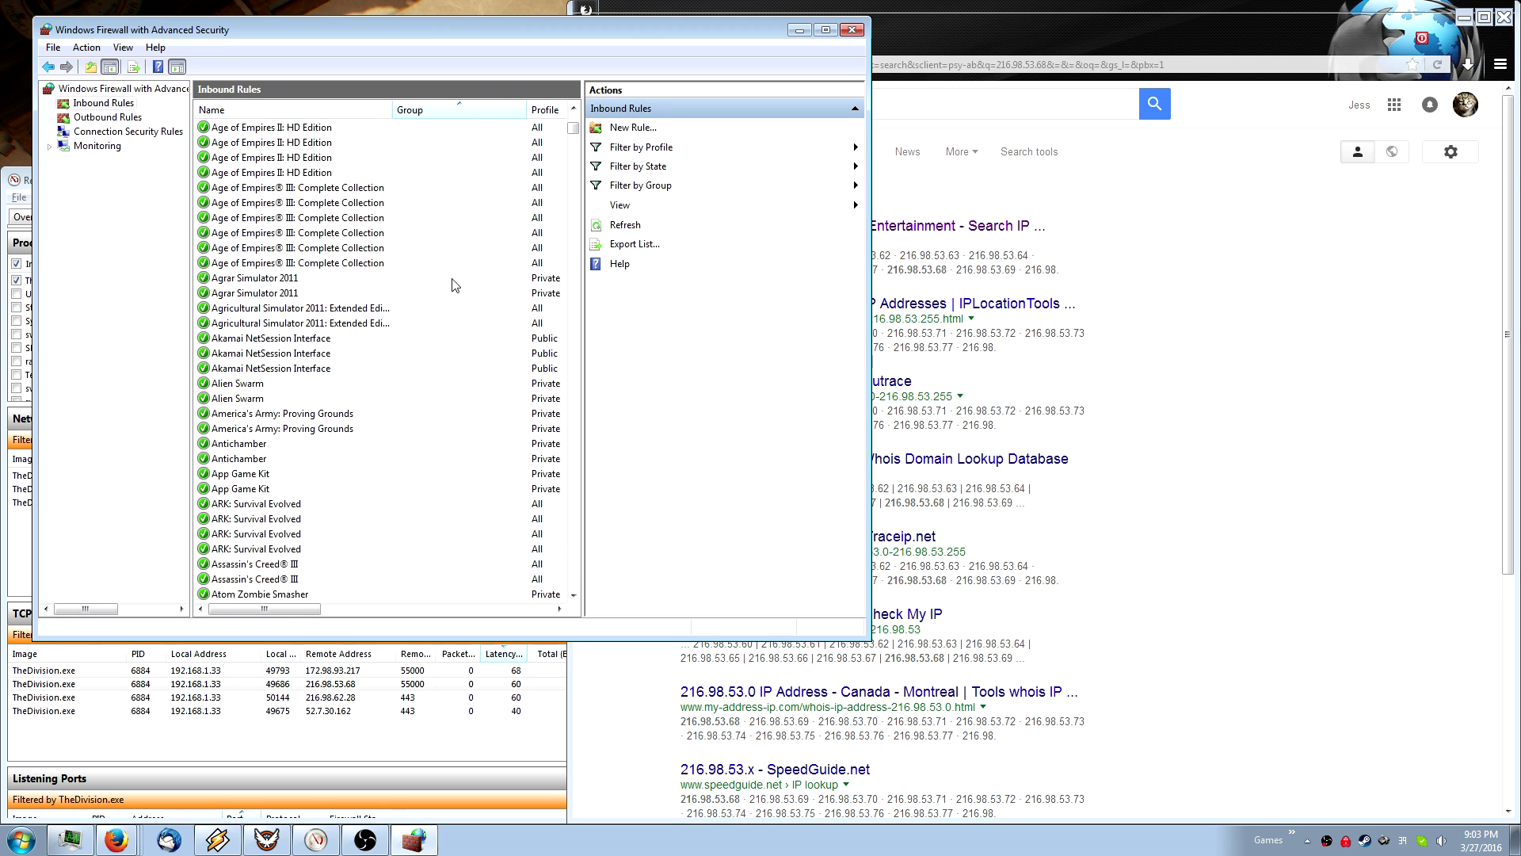
pyautogui.scroll(-6, 443, 312)
pyautogui.scroll(-10, 444, 312)
pyautogui.scroll(-10, 441, 323)
pyautogui.scroll(-10, 441, 323)
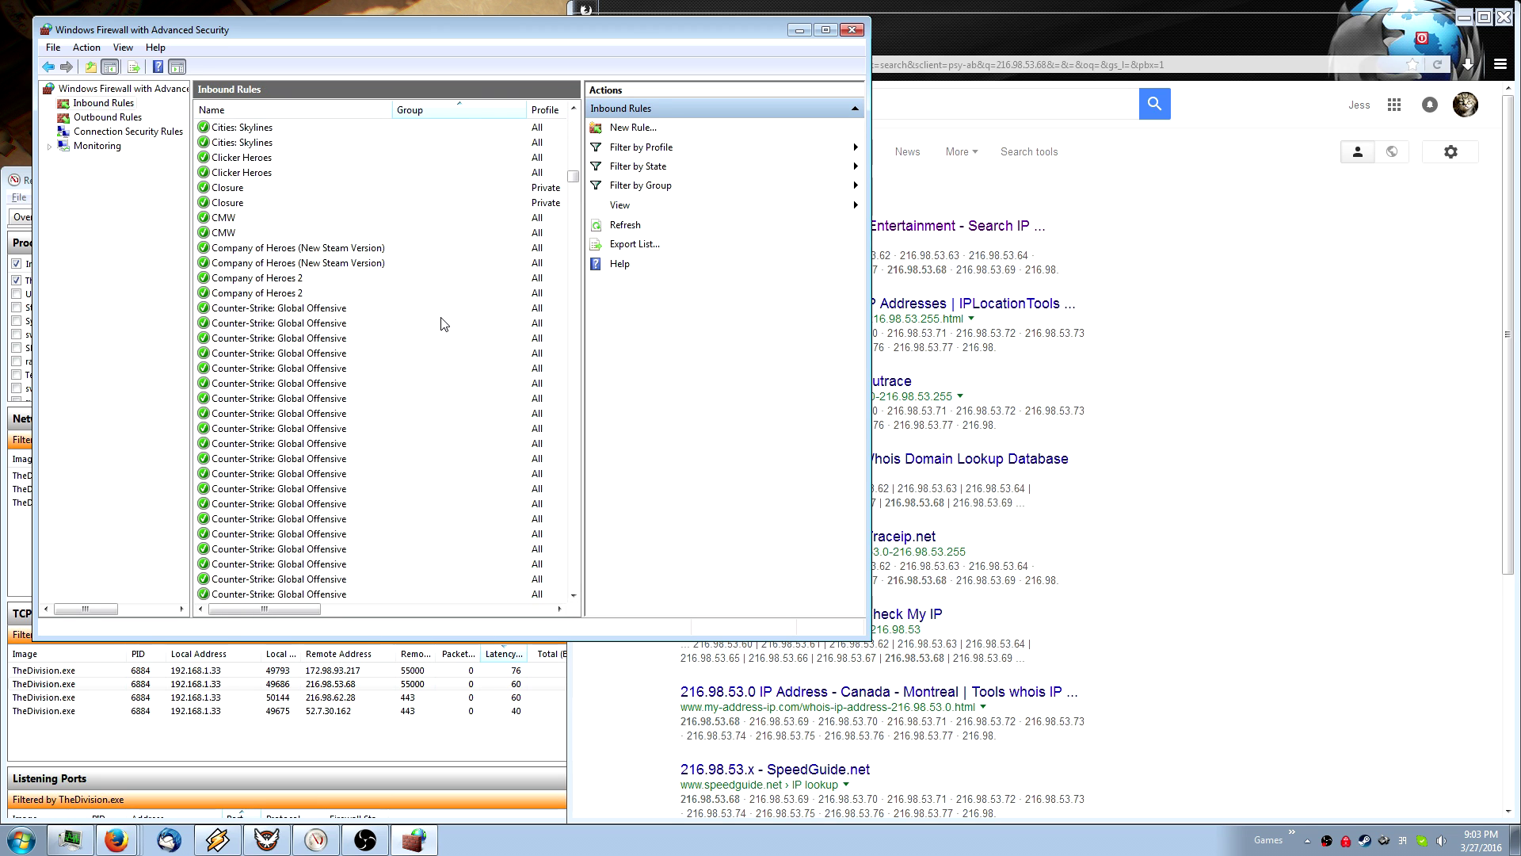
pyautogui.scroll(-10, 444, 332)
pyautogui.scroll(-10, 443, 343)
pyautogui.scroll(-10, 442, 339)
pyautogui.scroll(-10, 452, 361)
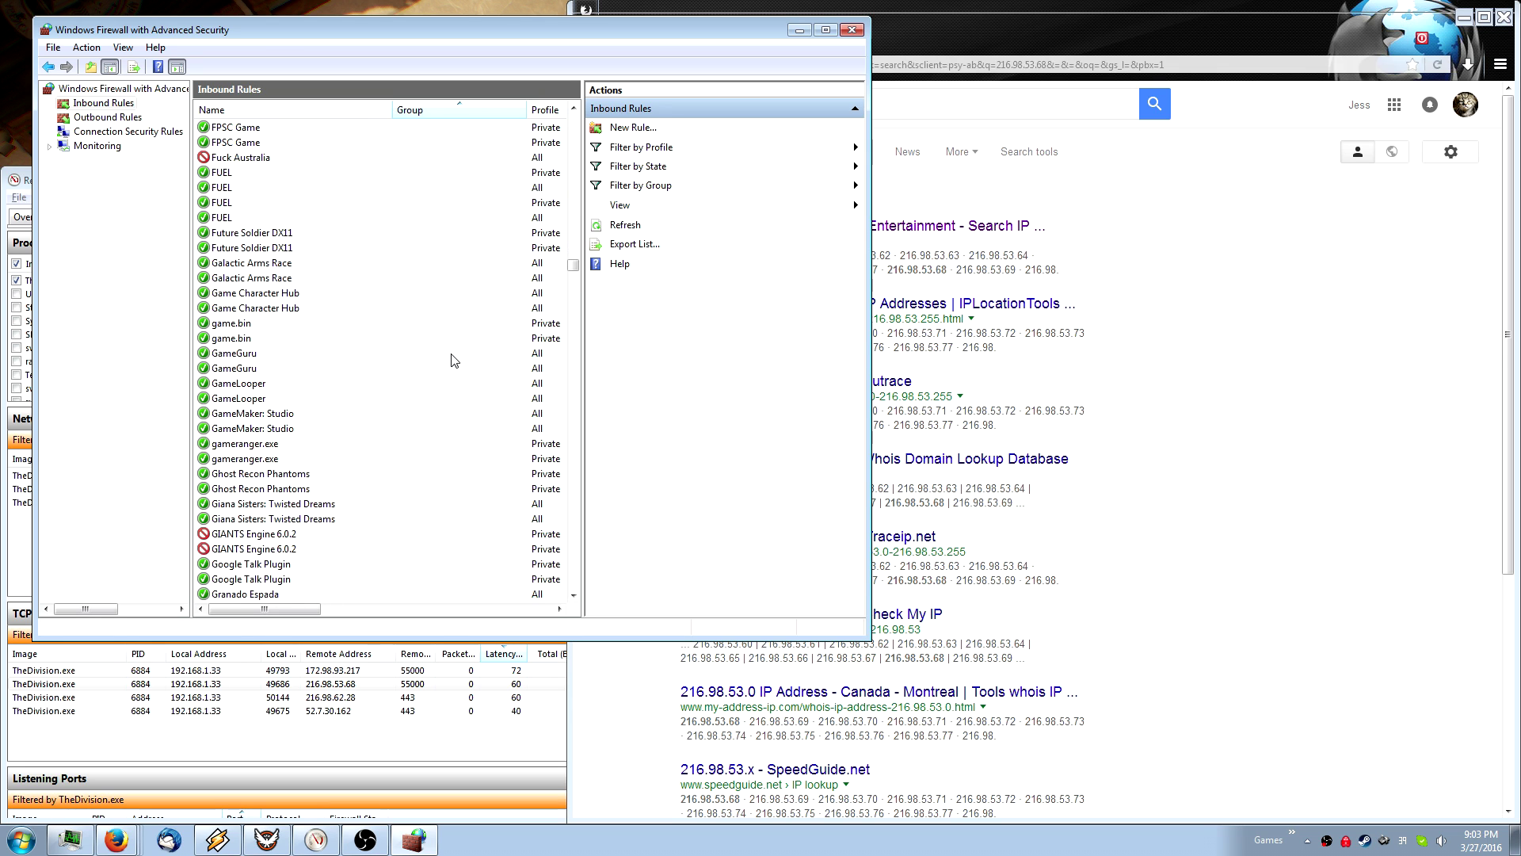
pyautogui.scroll(4, 452, 358)
pyautogui.scroll(1, 452, 358)
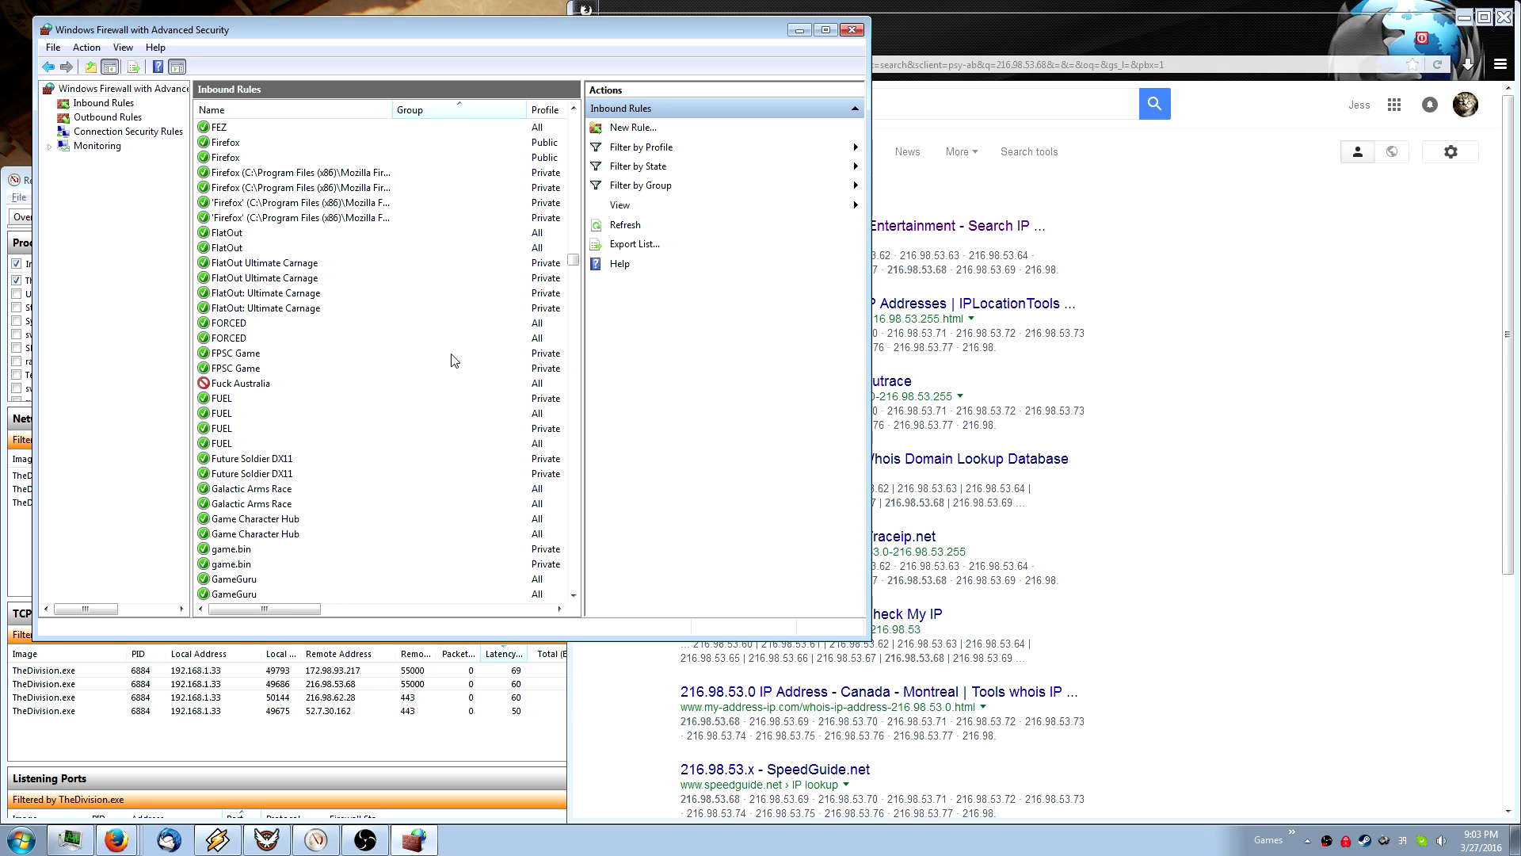
pyautogui.click(277, 383)
pyautogui.click(631, 384)
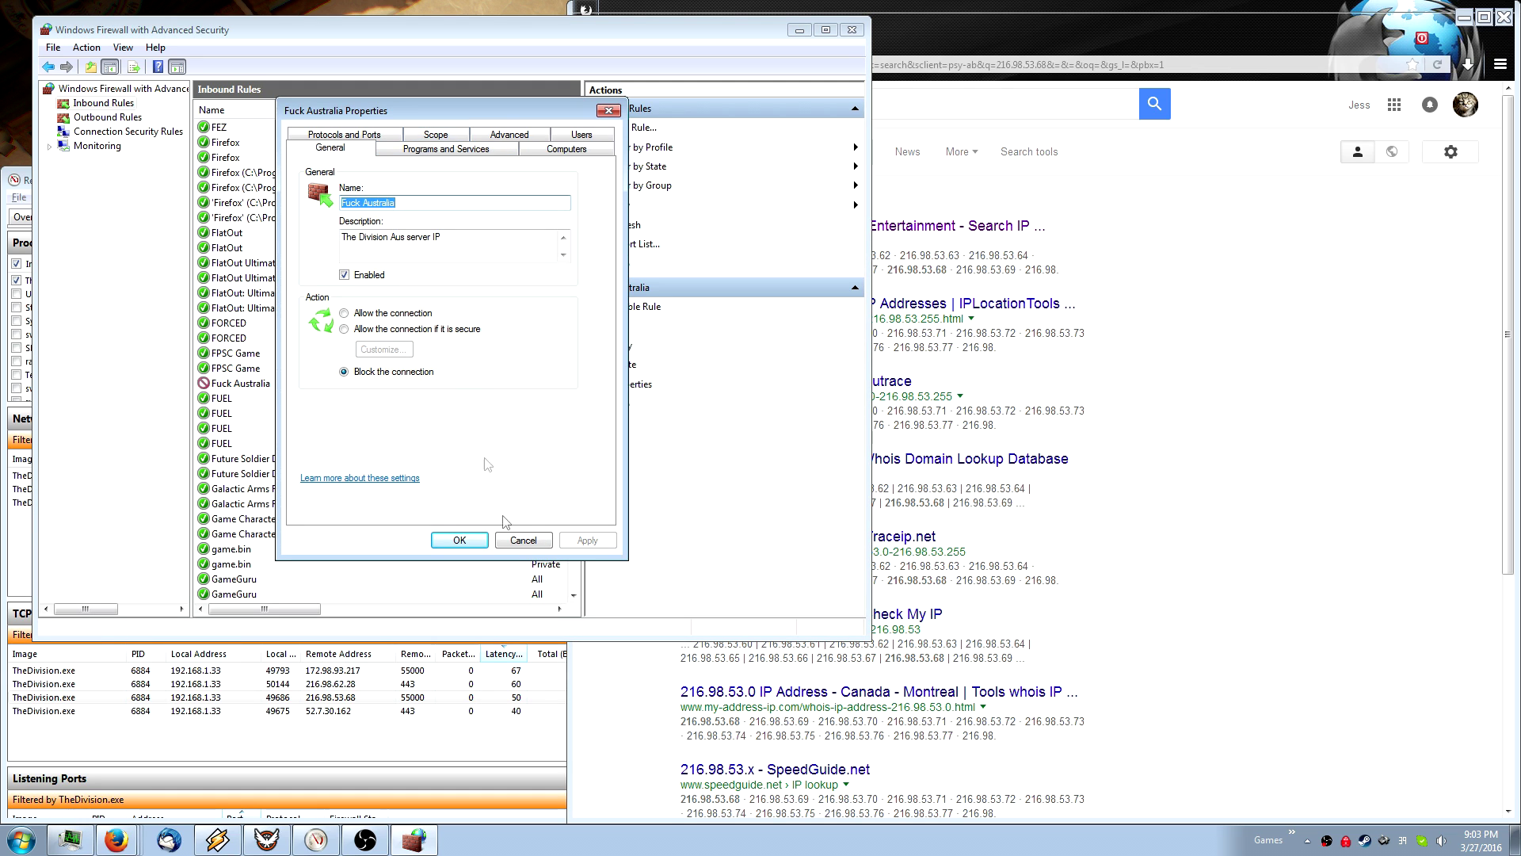
pyautogui.click(523, 545)
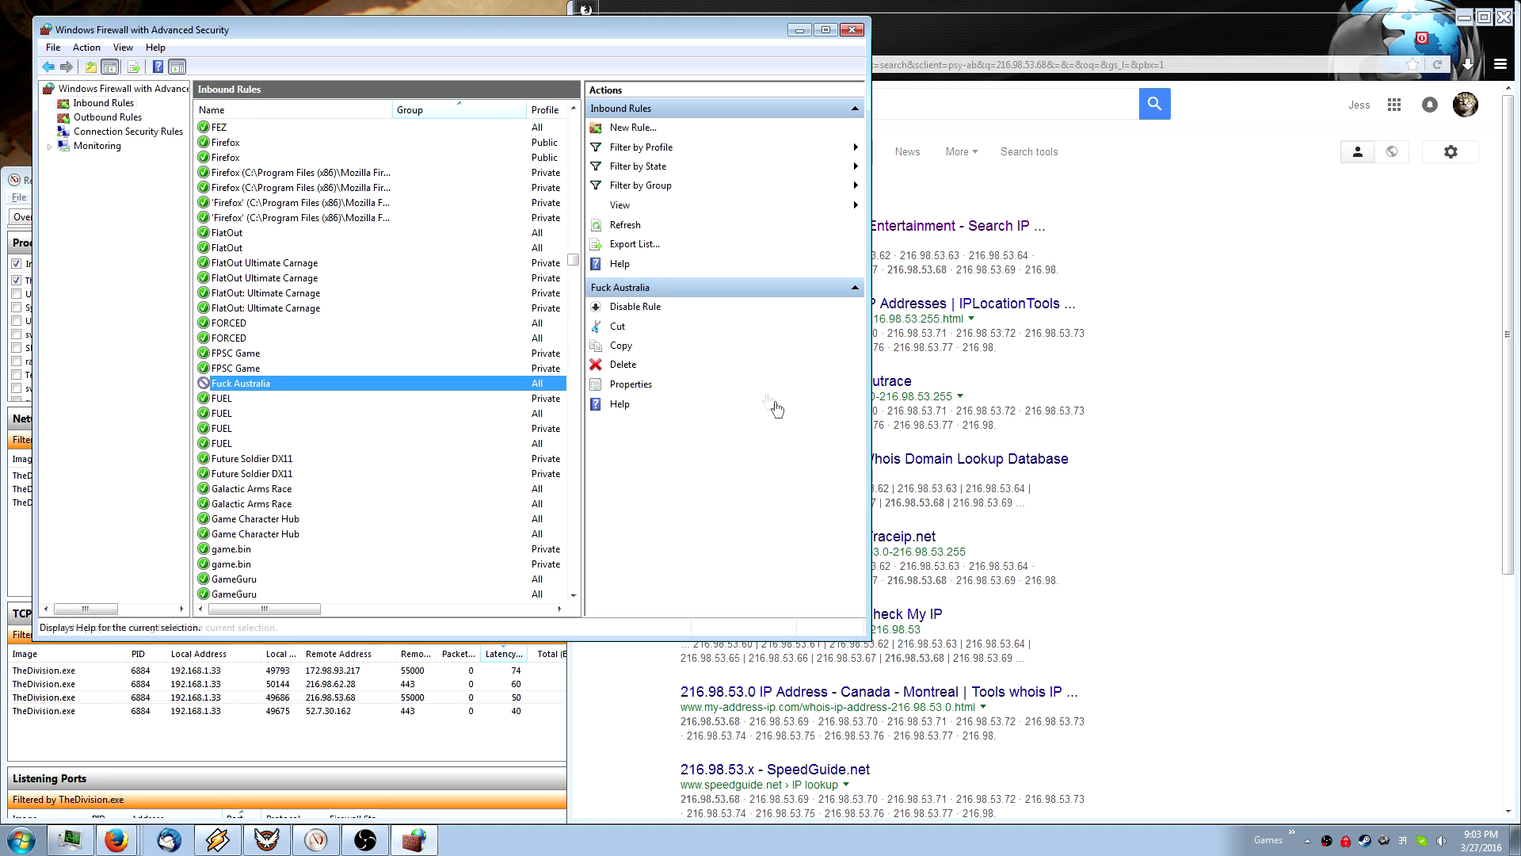
pyautogui.click(852, 31)
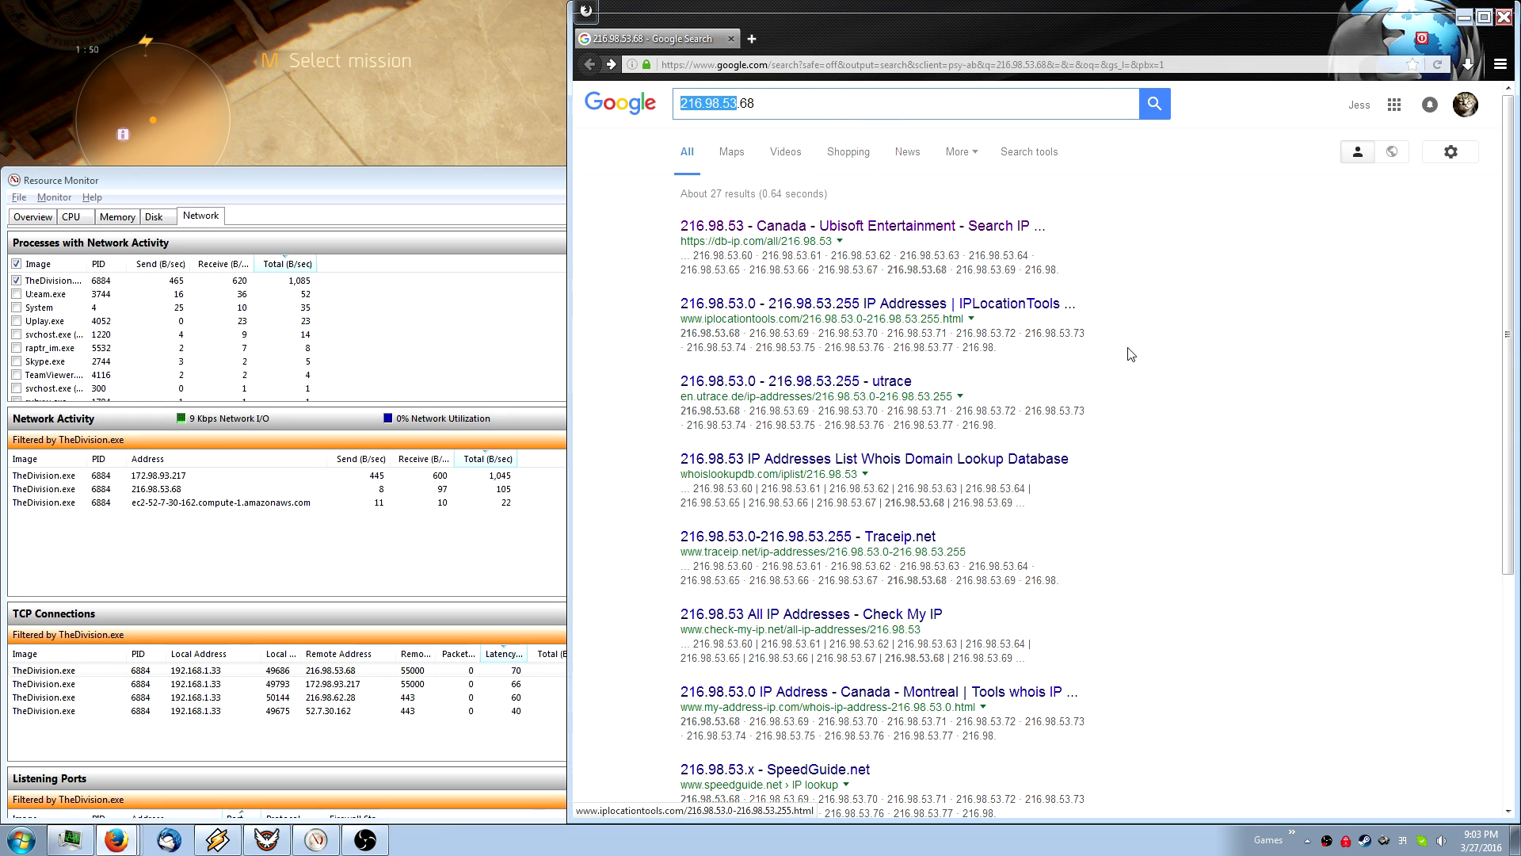
# Deselect the IP text in the Google search box.
pyautogui.click(1216, 367)
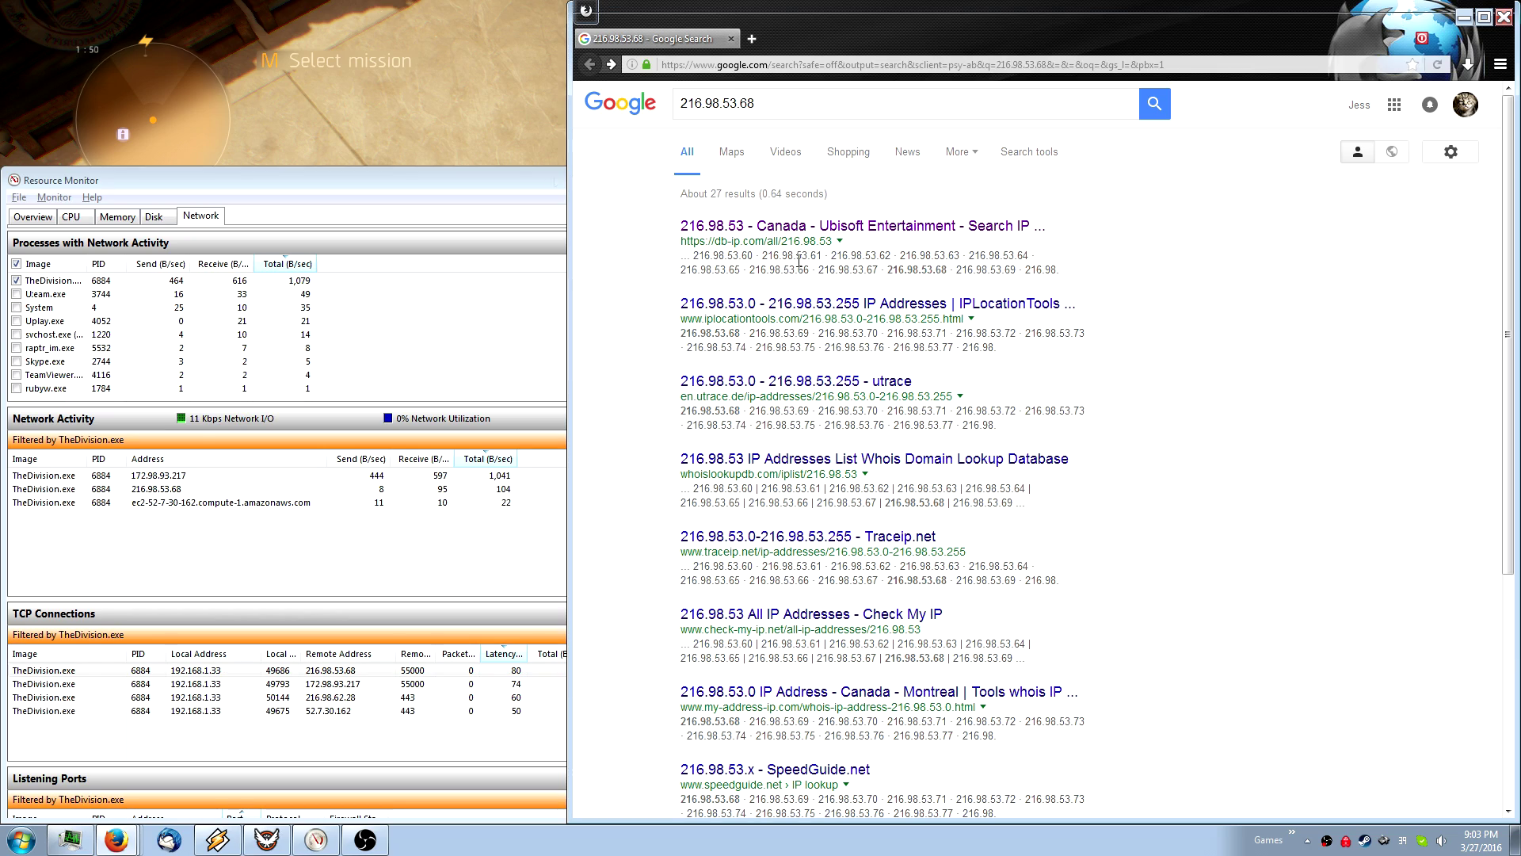